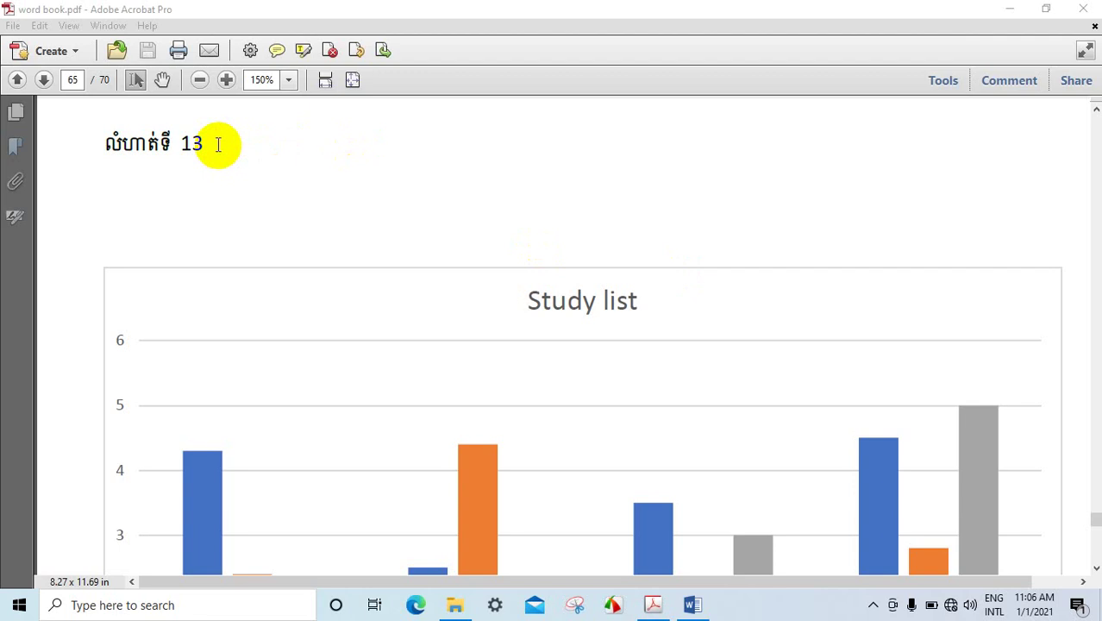
# Review exercise 13's heading and scroll through the reference page.
pyautogui.doubleClick(202, 143)
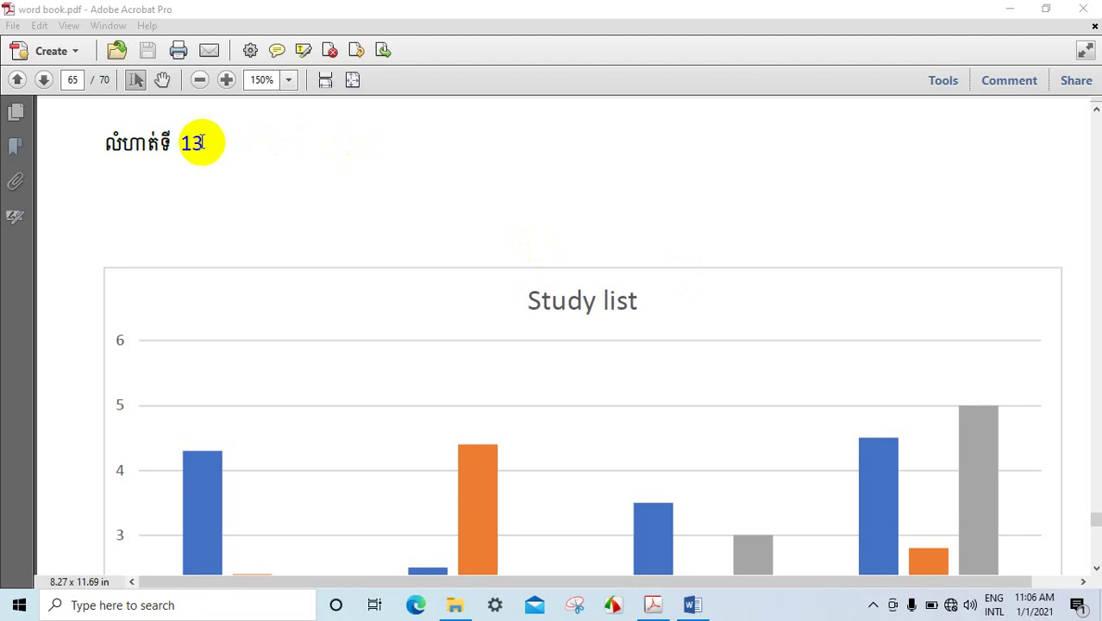
pyautogui.click(138, 134)
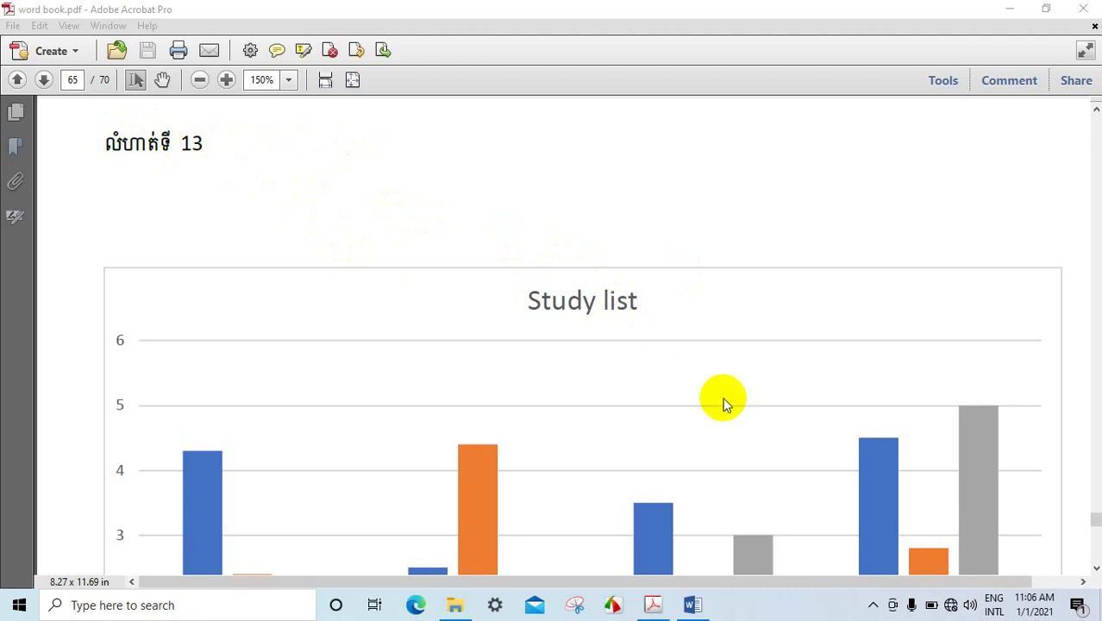
pyautogui.scroll(-3, 711, 366)
pyautogui.scroll(-3, 711, 366)
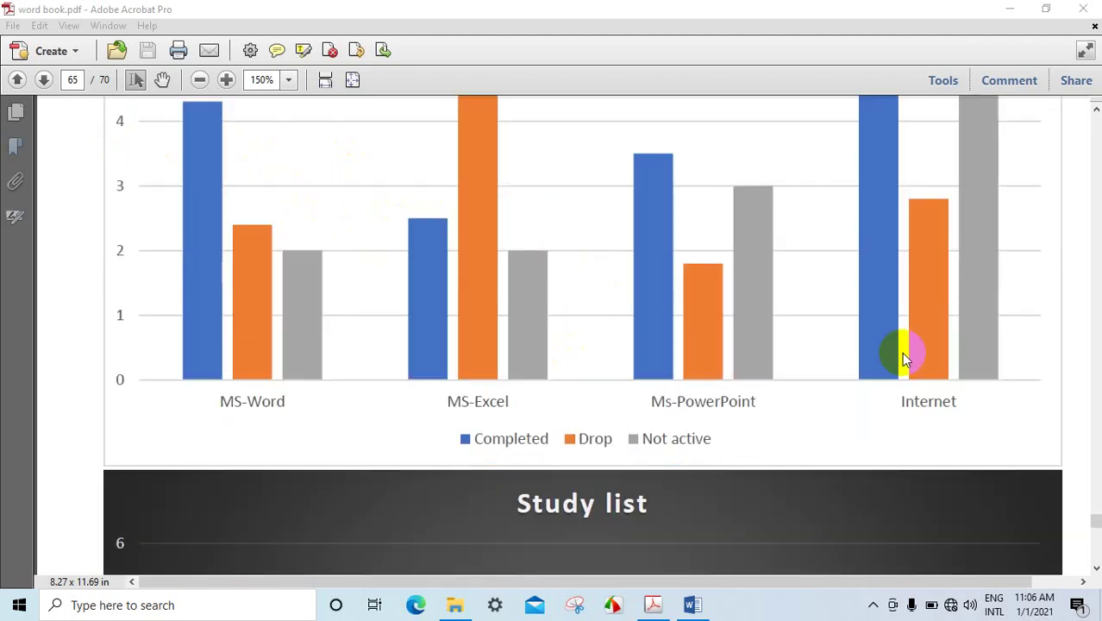
pyautogui.scroll(-2, 685, 362)
pyautogui.scroll(-1, 686, 361)
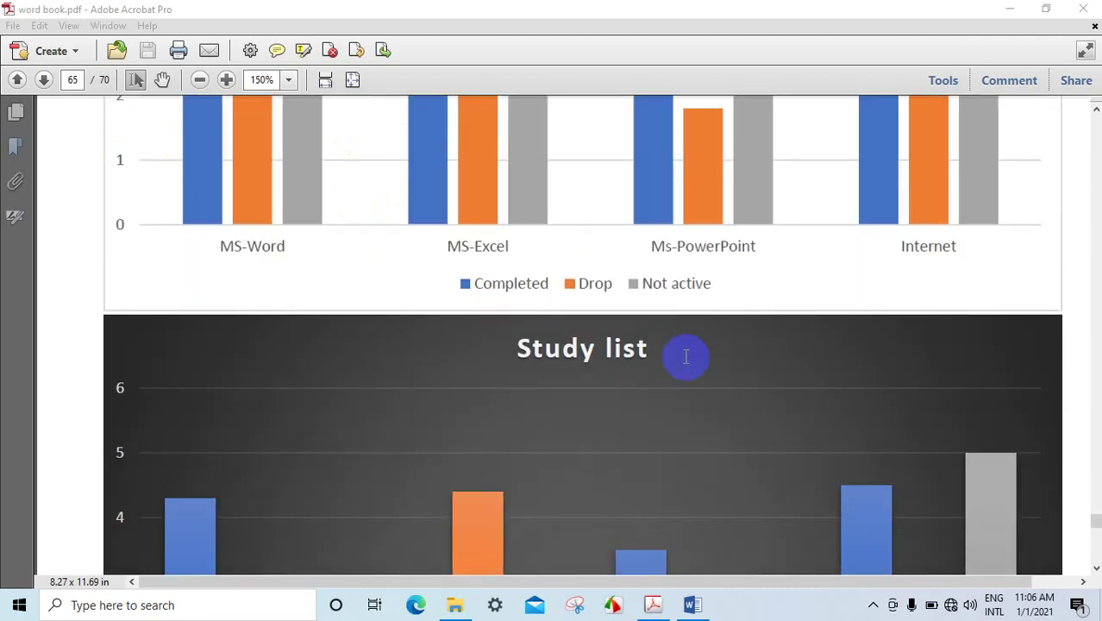
pyautogui.scroll(2, 686, 362)
pyautogui.scroll(1, 641, 304)
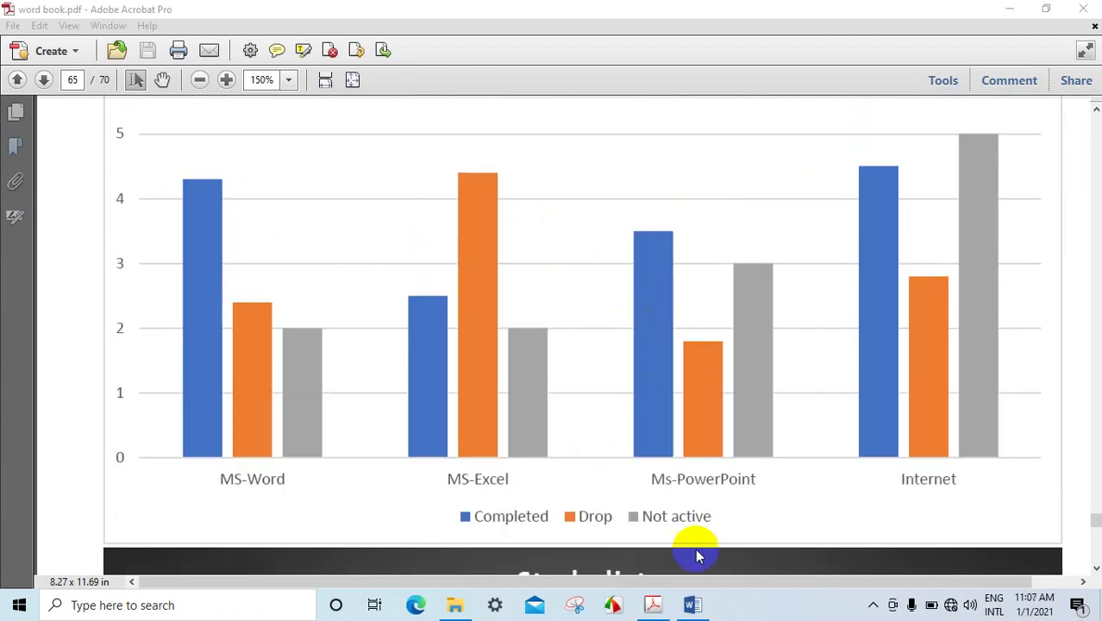
# Bring the Exercise Ms Word 2016 document forward and scroll to its end.
pyautogui.click(692, 604)
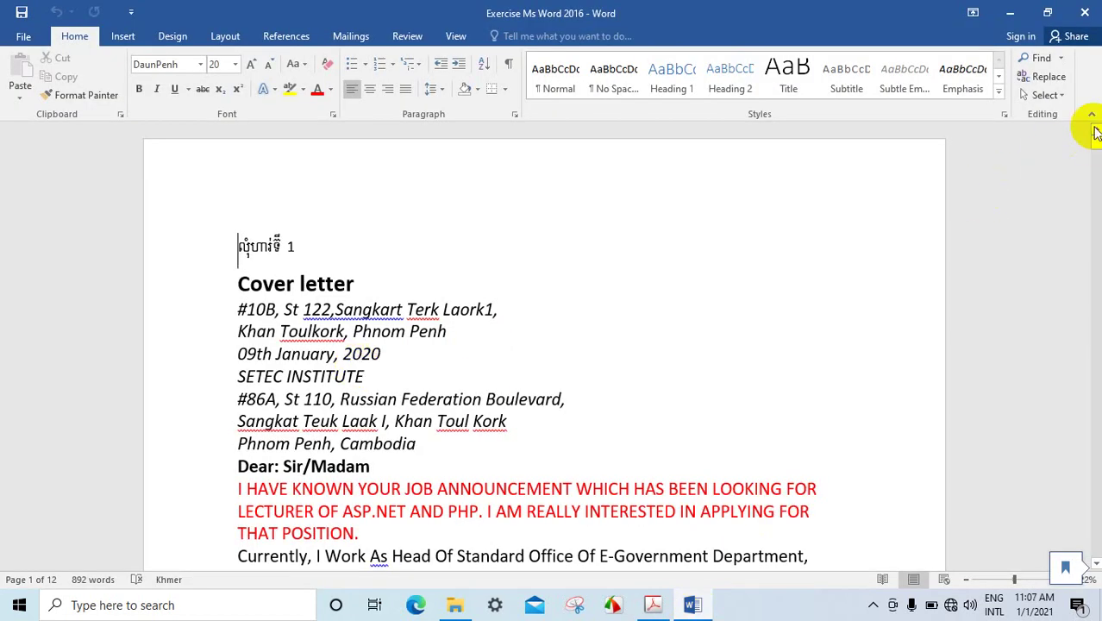
pyautogui.moveTo(1095, 140)
pyautogui.mouseDown()
pyautogui.moveTo(1095, 516)
pyautogui.moveTo(942, 447)
pyautogui.mouseUp()
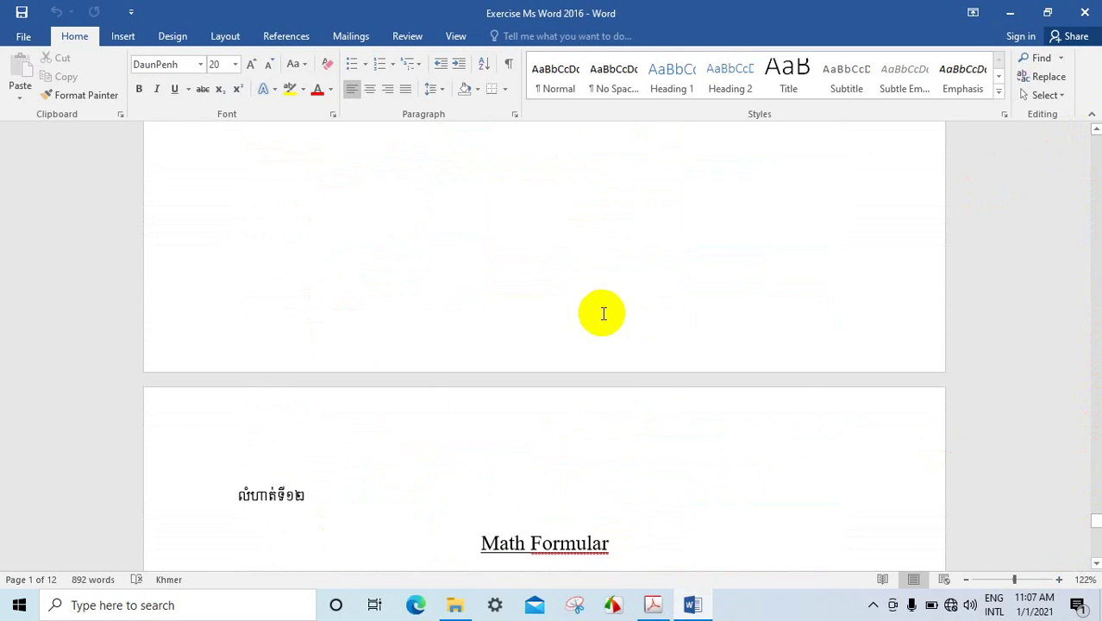
pyautogui.scroll(-4, 597, 312)
pyautogui.scroll(3, 303, 185)
pyautogui.scroll(-7, 345, 215)
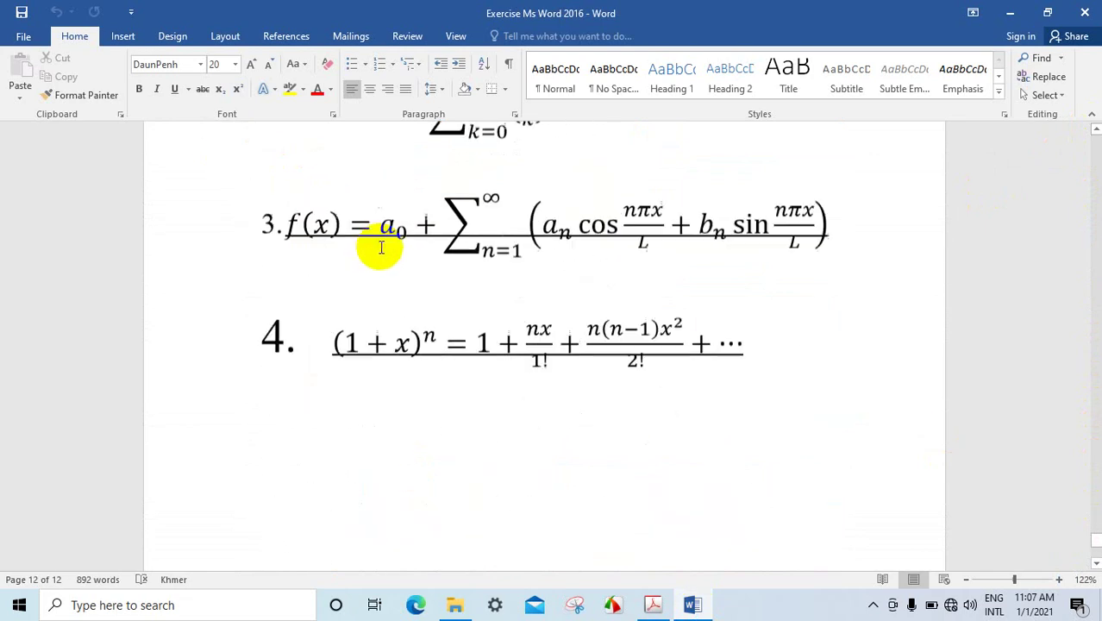
pyautogui.scroll(-3, 517, 224)
# Insert a page break after equation 4 to start blank page 13.
pyautogui.click(760, 192)
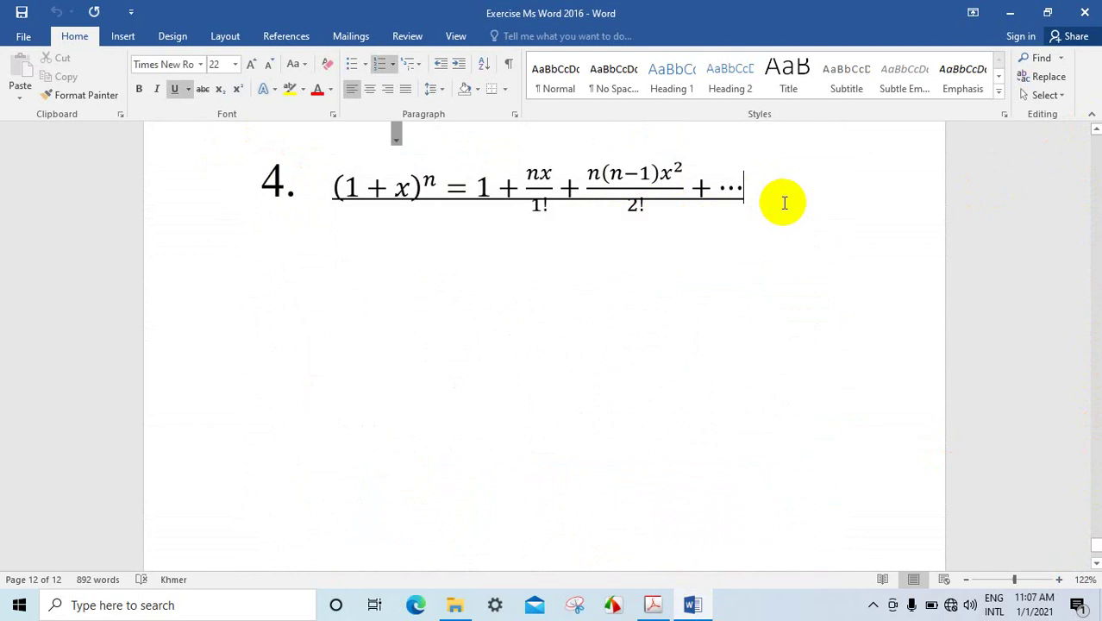
pyautogui.press('Return')
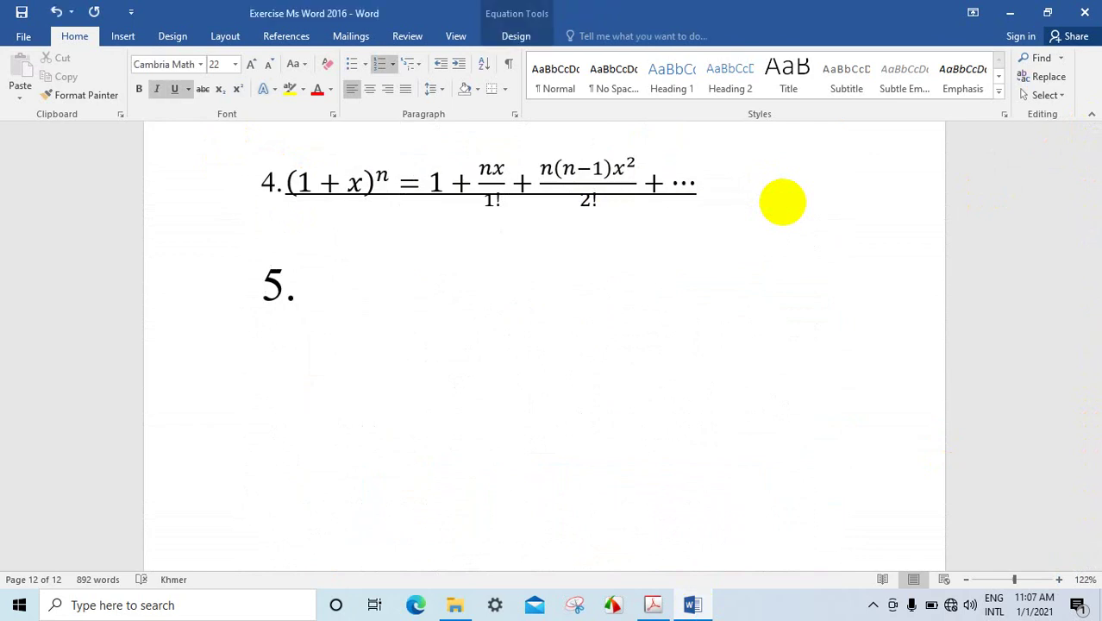
pyautogui.press('BackSpace')
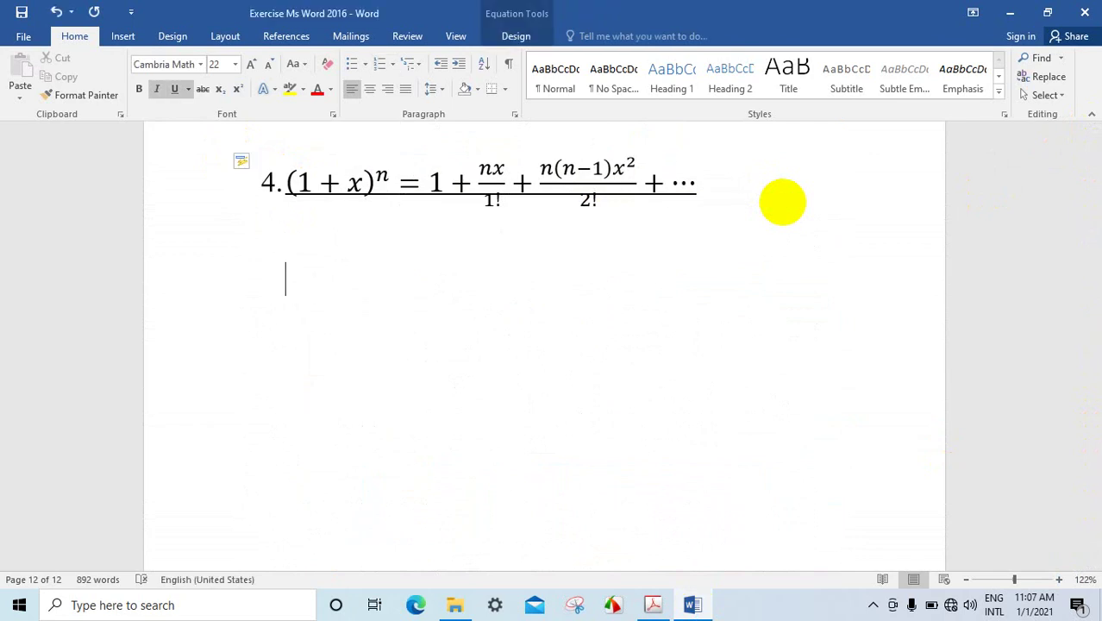
pyautogui.hotkey('ctrl', 'Return')
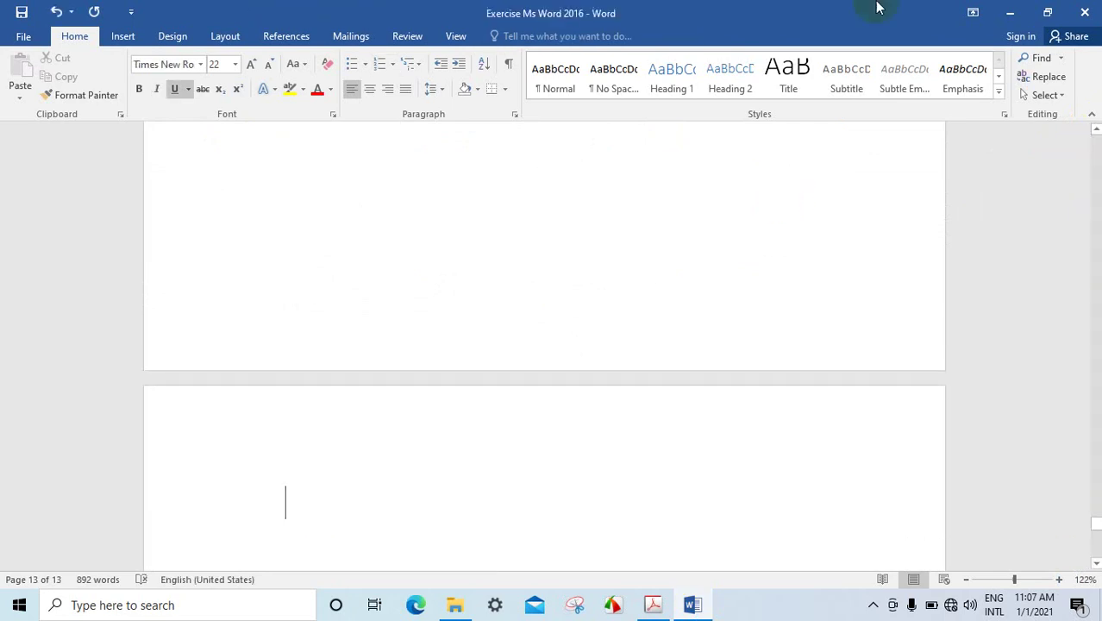
# Type the Khmer heading លំហាត់ទី១៣ at the top of page 13 and select it.
pyautogui.scroll(-3, 372, 446)
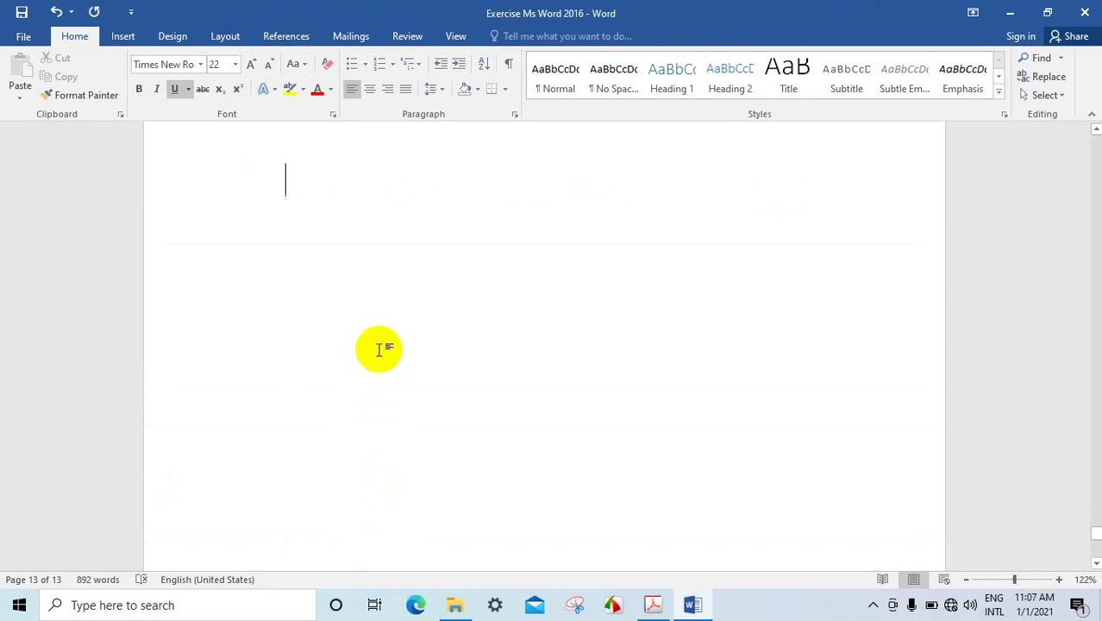
pyautogui.write('ណ')
pyautogui.write('ហាត់ទី')
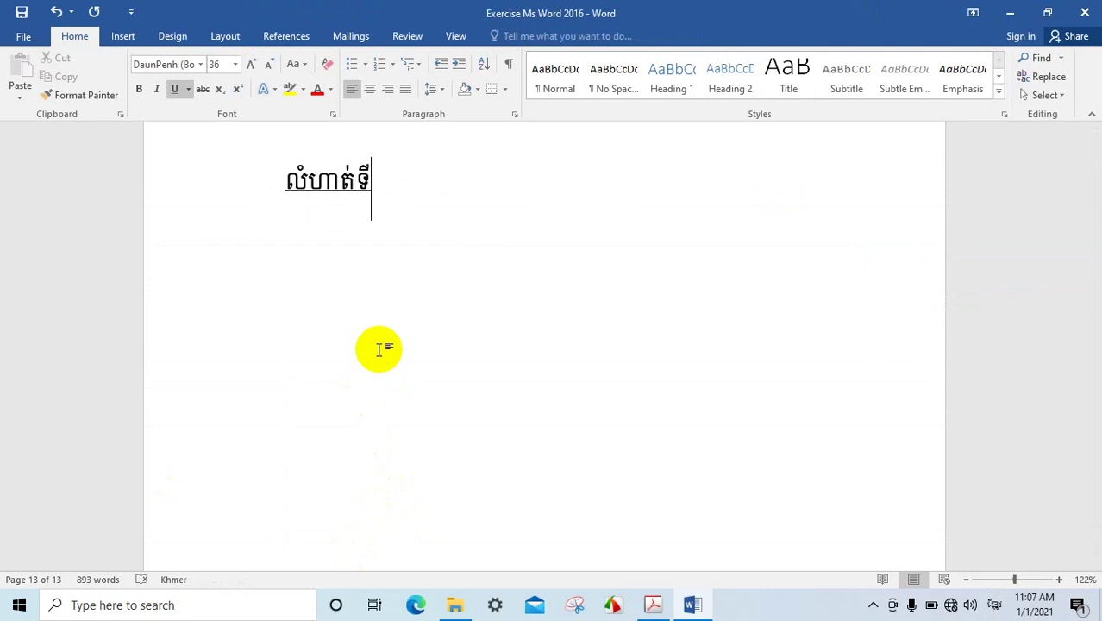
pyautogui.write('៣')
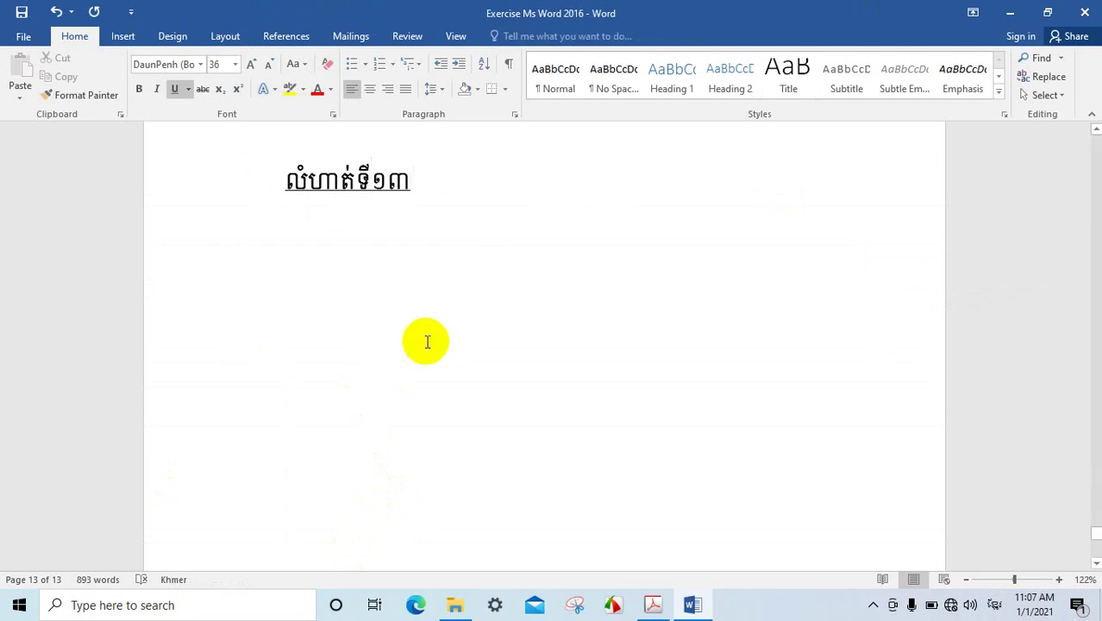
pyautogui.scroll(3, 426, 342)
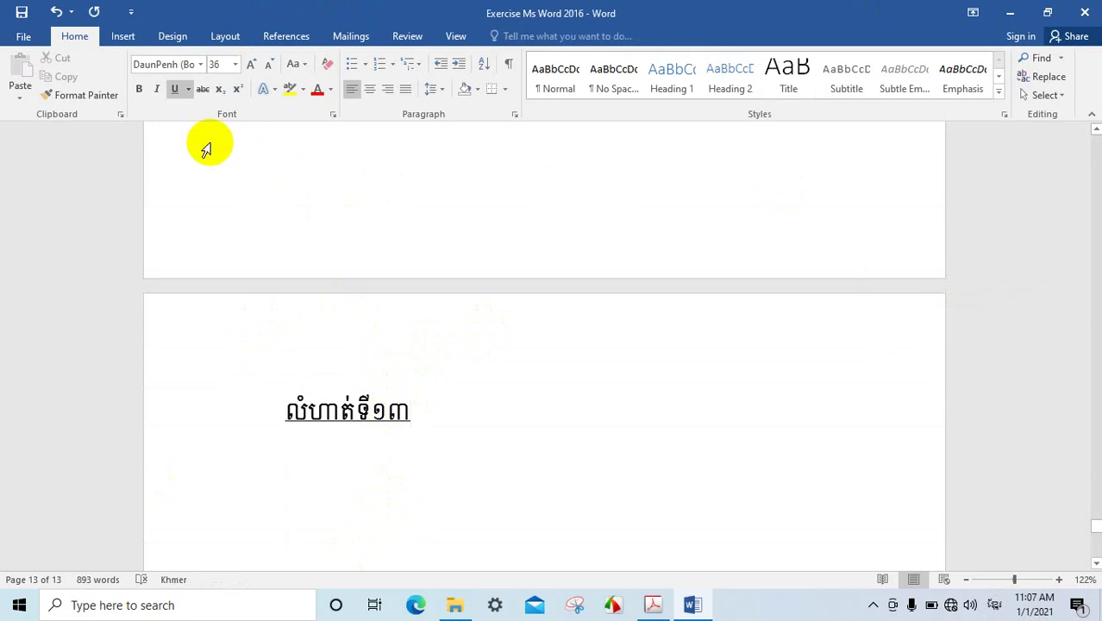
pyautogui.click(413, 408)
pyautogui.moveTo(413, 409); pyautogui.dragTo(287, 410)
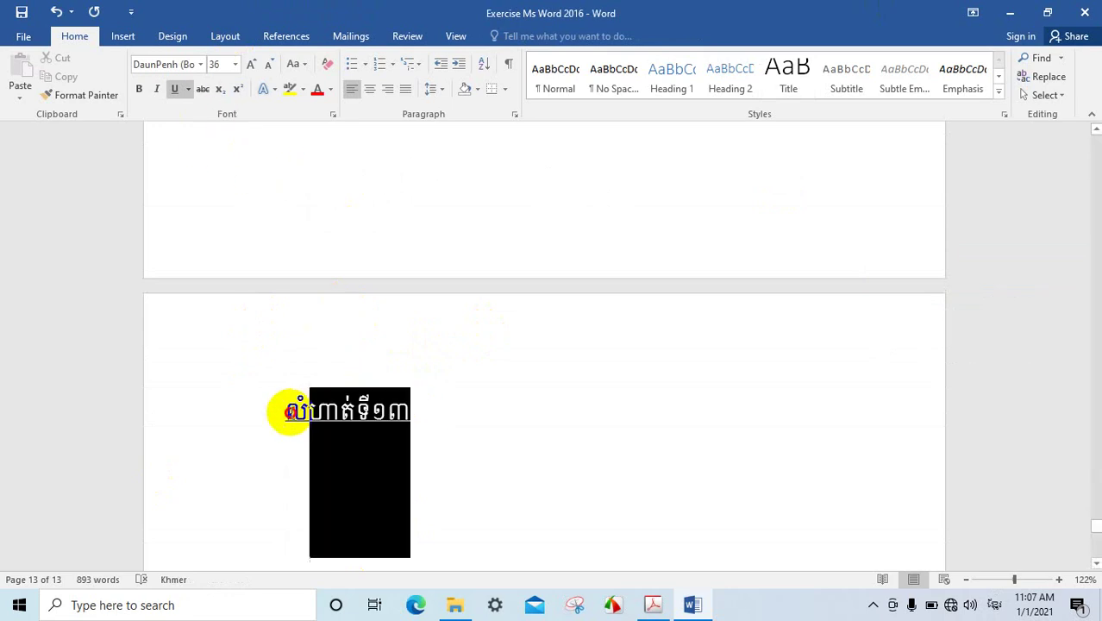
# Format the heading in Khmer OS Bokor at 12 pt and add an empty line below.
pyautogui.click(235, 65)
pyautogui.click(219, 145)
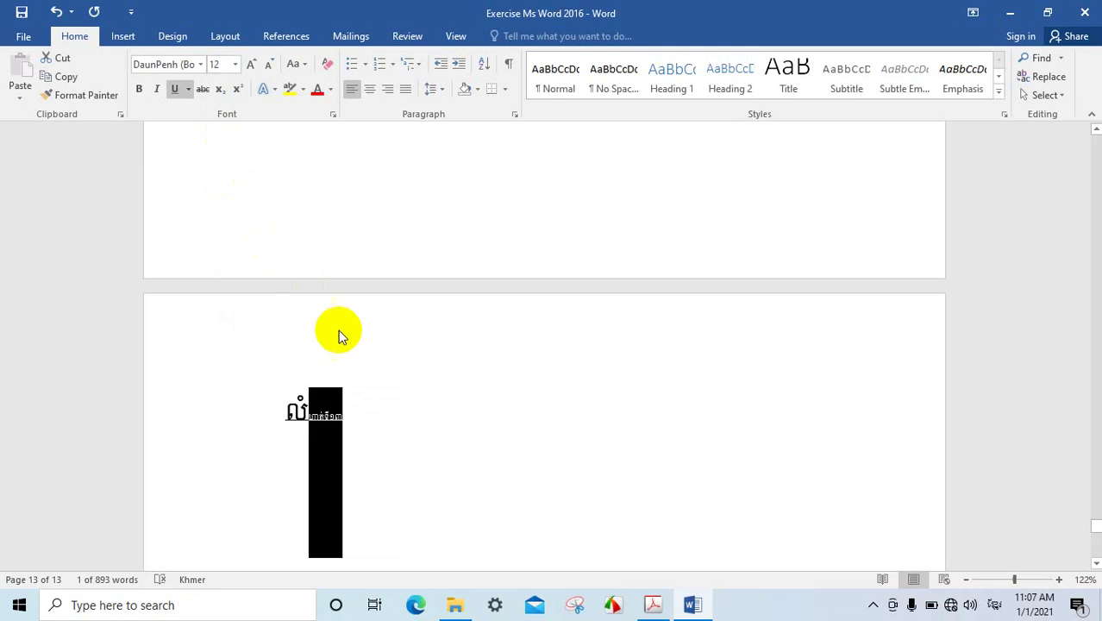
pyautogui.moveTo(344, 389)
pyautogui.mouseDown()
pyautogui.moveTo(354, 420)
pyautogui.moveTo(270, 398)
pyautogui.mouseUp()
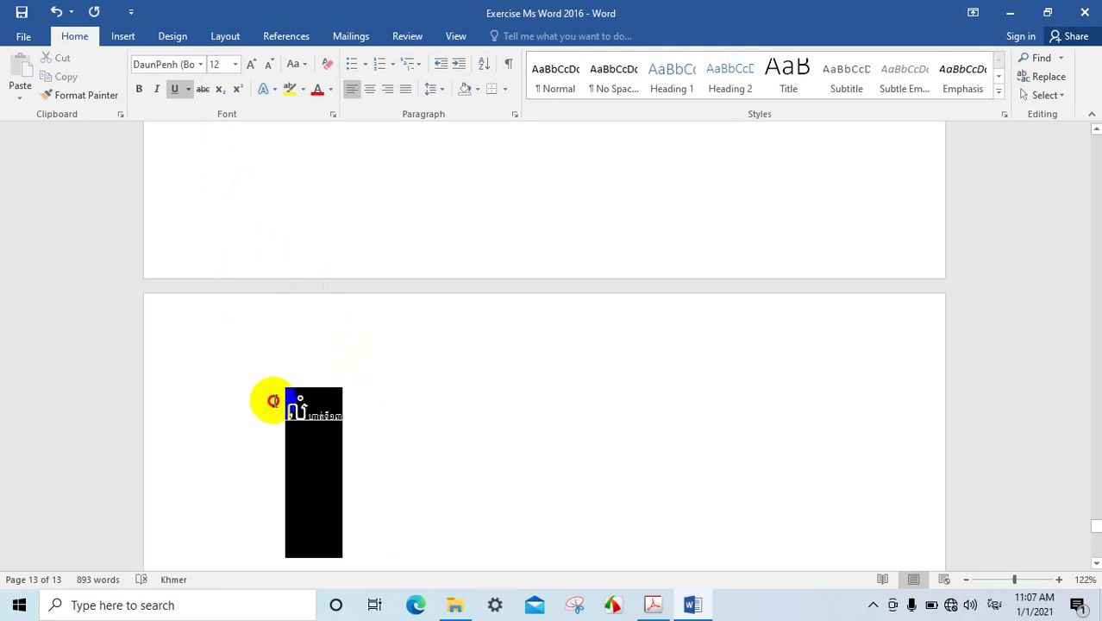
pyautogui.click(234, 64)
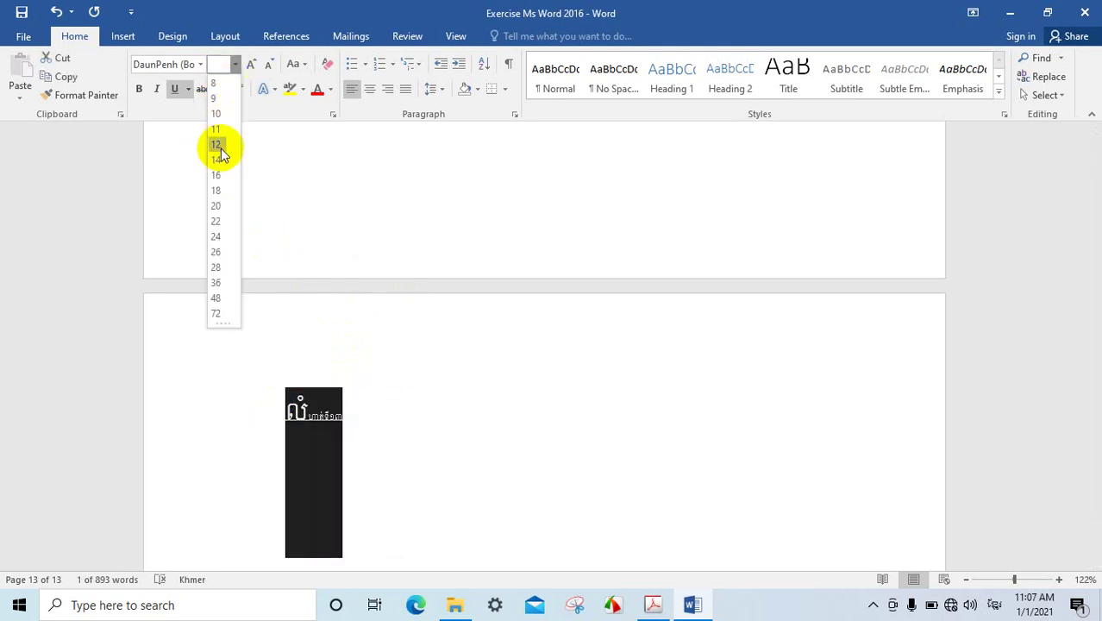
pyautogui.click(215, 148)
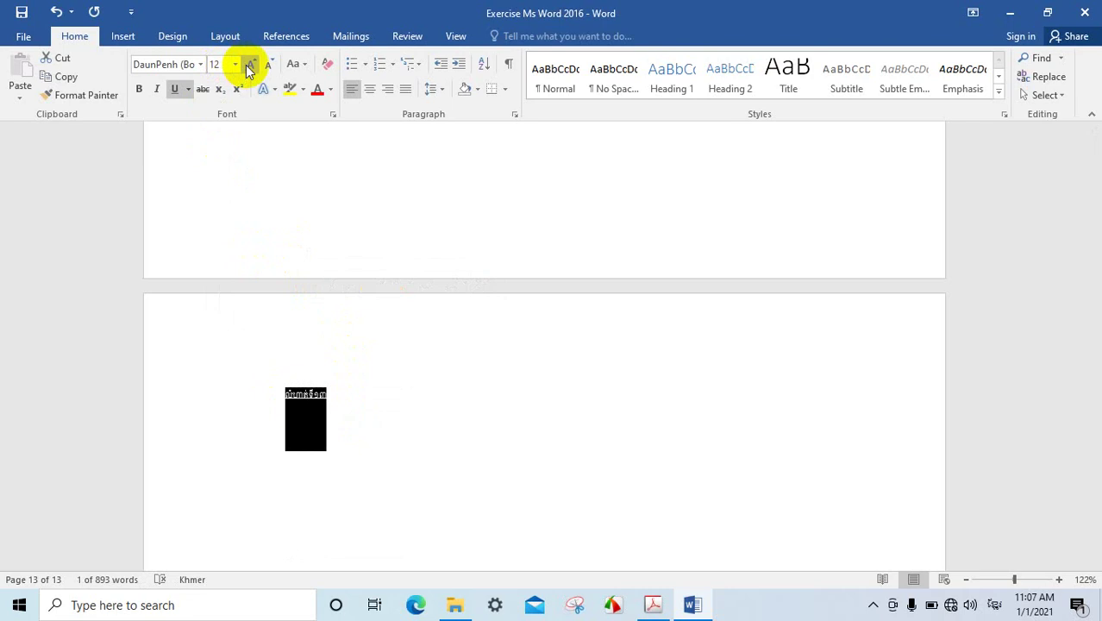
pyautogui.click(201, 65)
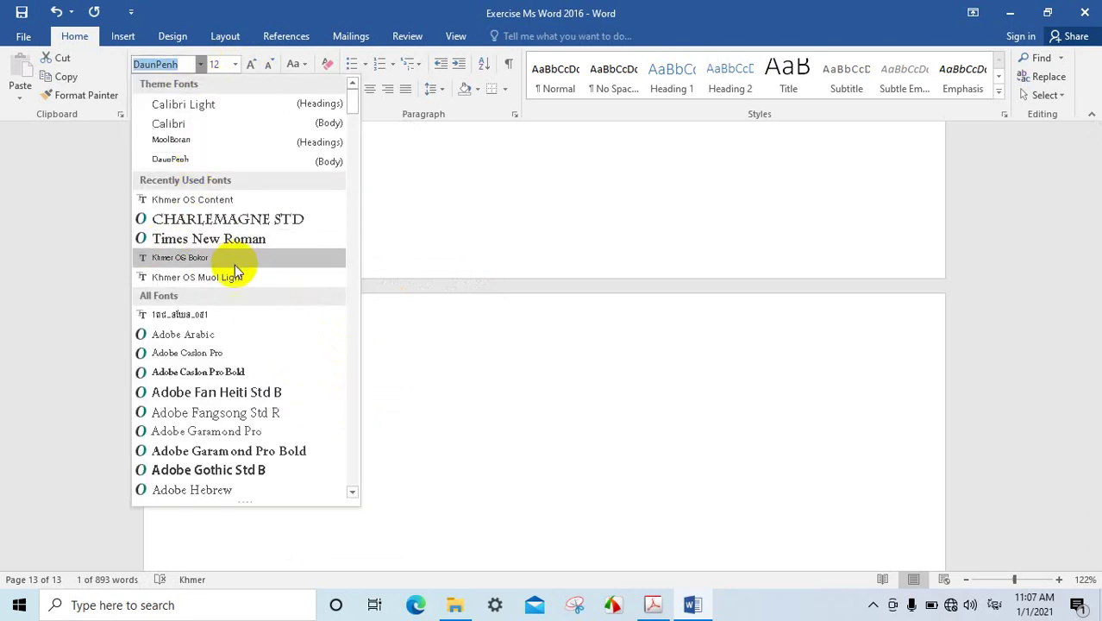
pyautogui.click(210, 259)
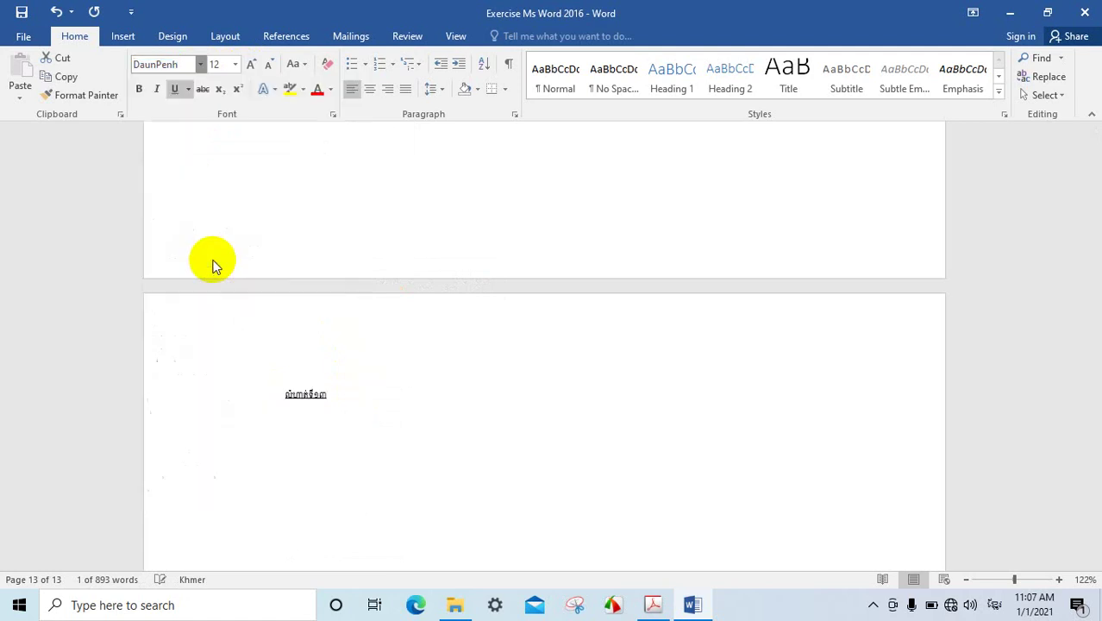
pyautogui.click(362, 409)
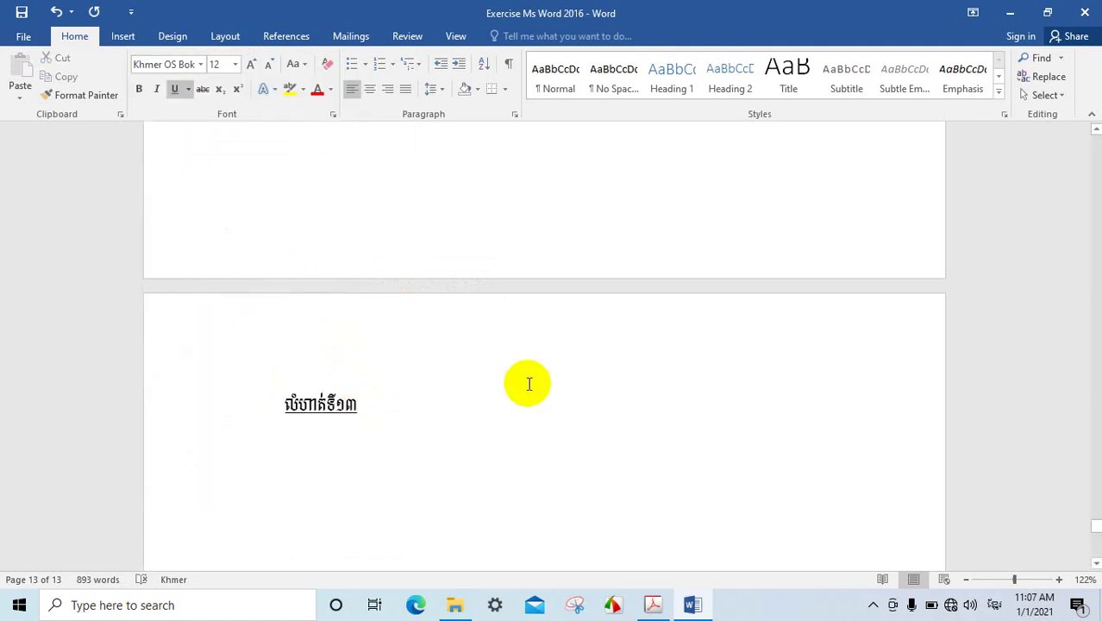
pyautogui.press('Return')
pyautogui.press('Return')
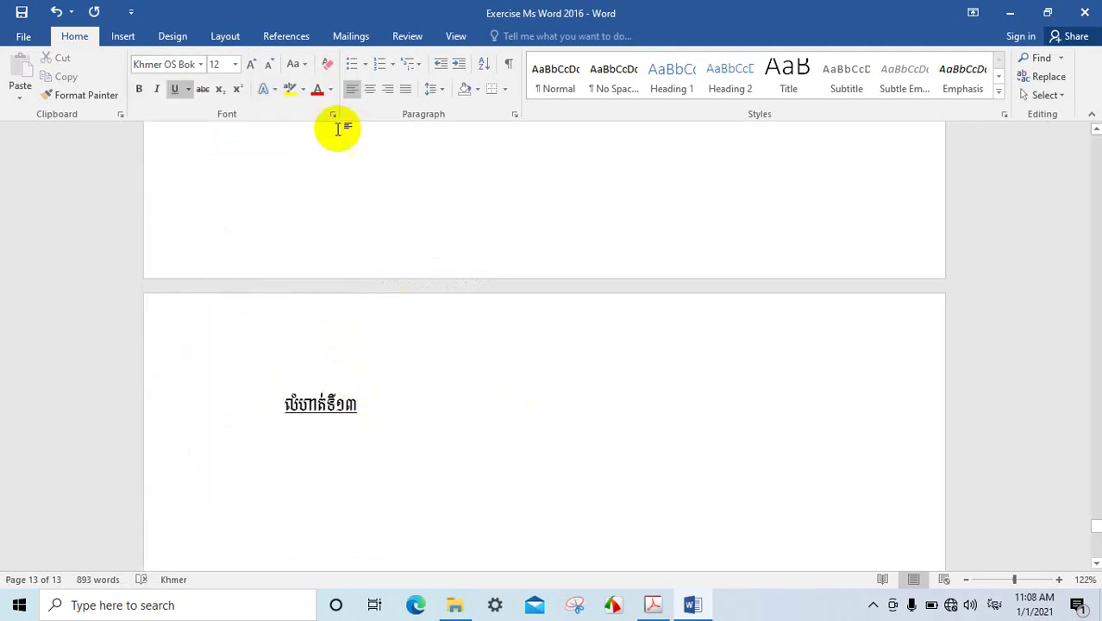
# Turn off underlining for the empty line below the heading.
pyautogui.click(172, 89)
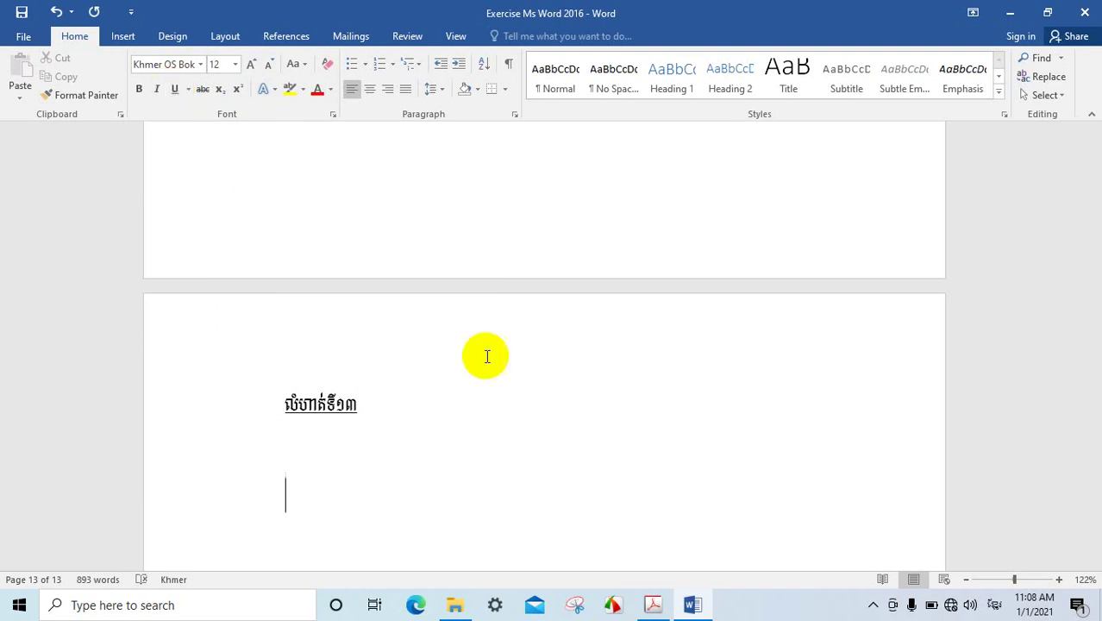
pyautogui.scroll(-2, 548, 377)
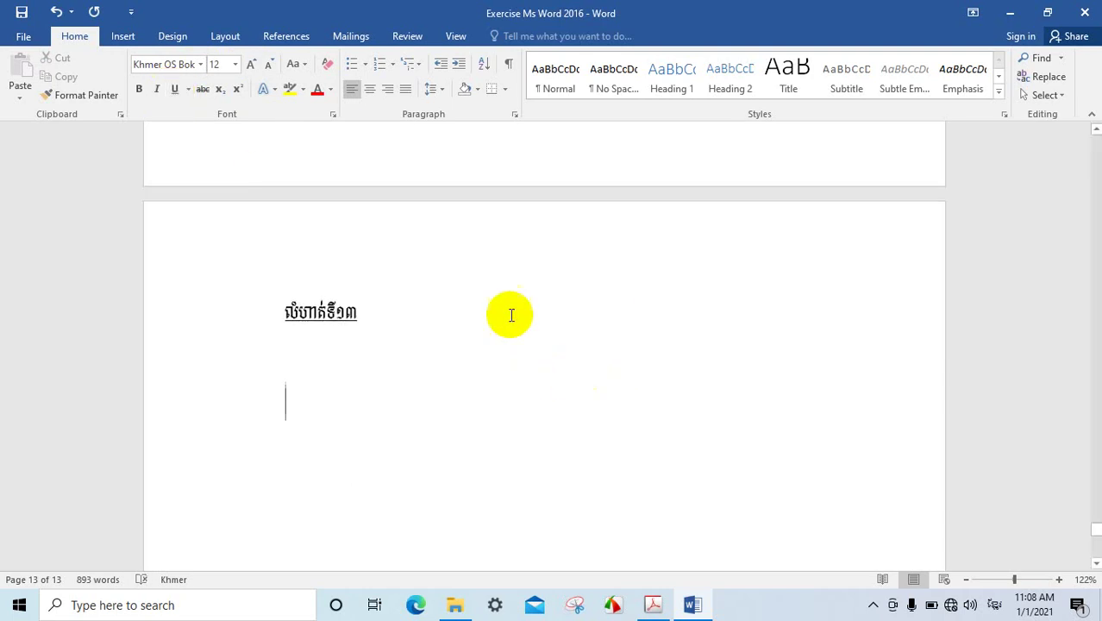
pyautogui.scroll(-3, 673, 431)
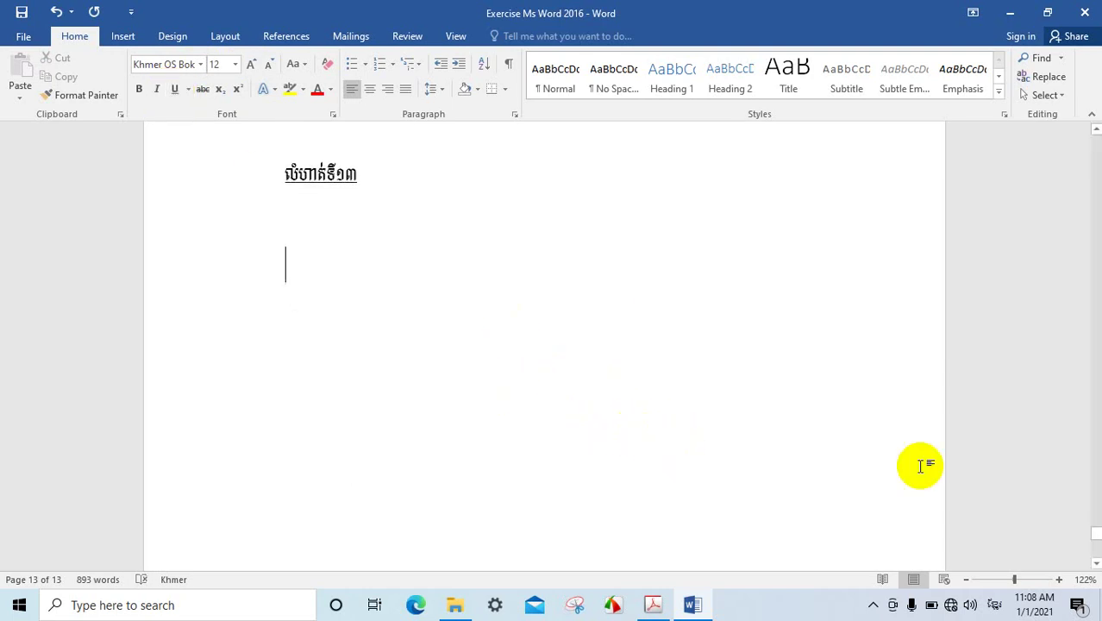
# Zoom the page to 160% and check the reference chart PDF before returning to Word.
pyautogui.click(1059, 579)
pyautogui.click(1059, 579)
pyautogui.click(1059, 579)
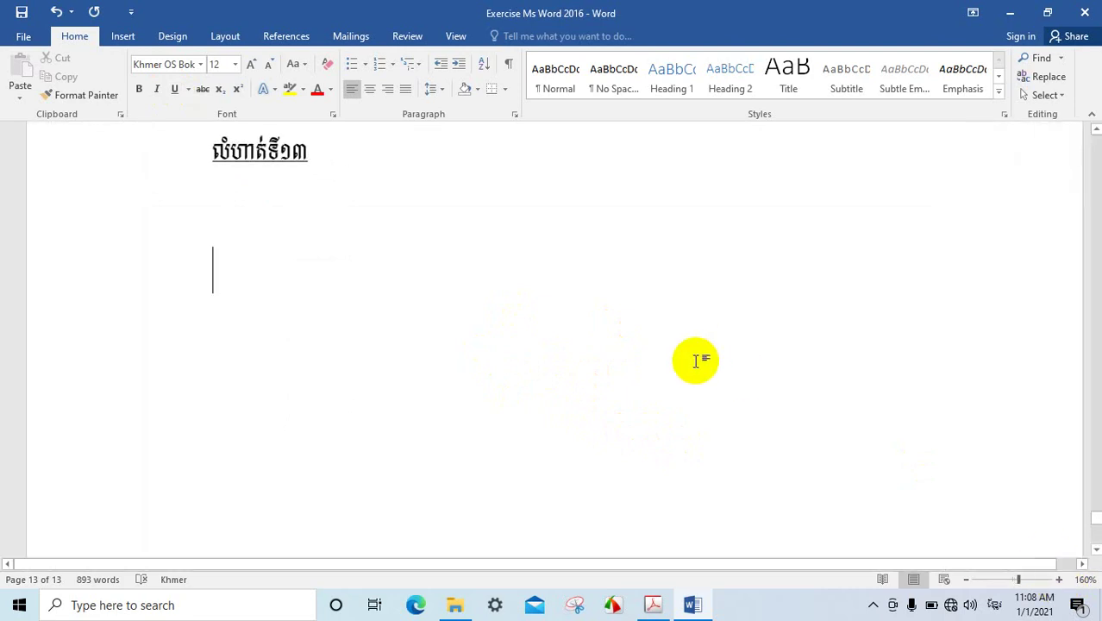
pyautogui.click(663, 606)
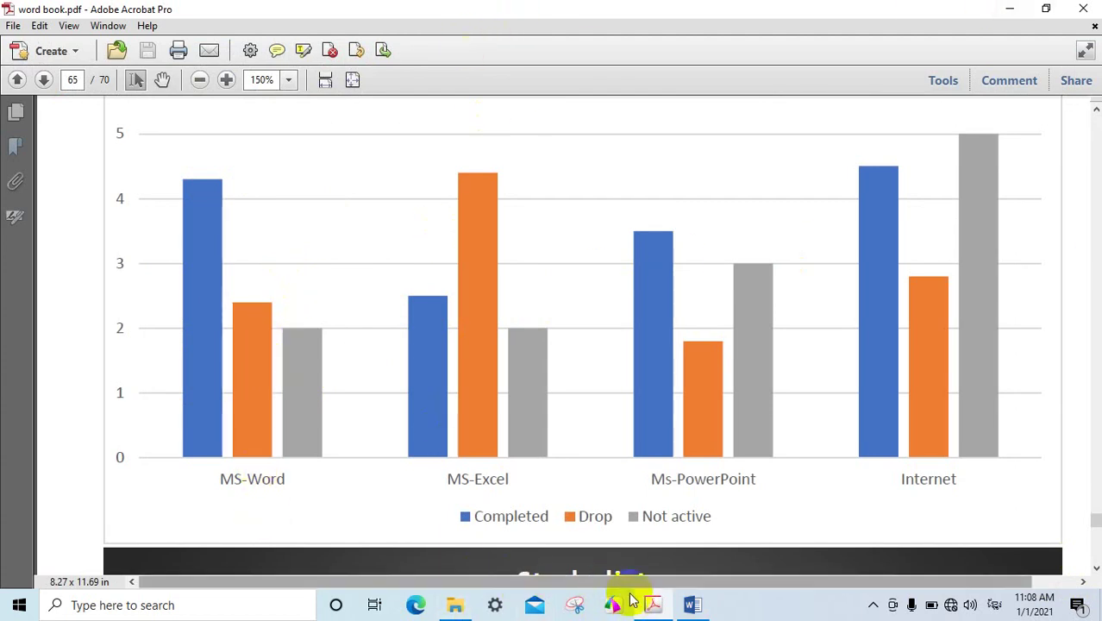
pyautogui.click(692, 604)
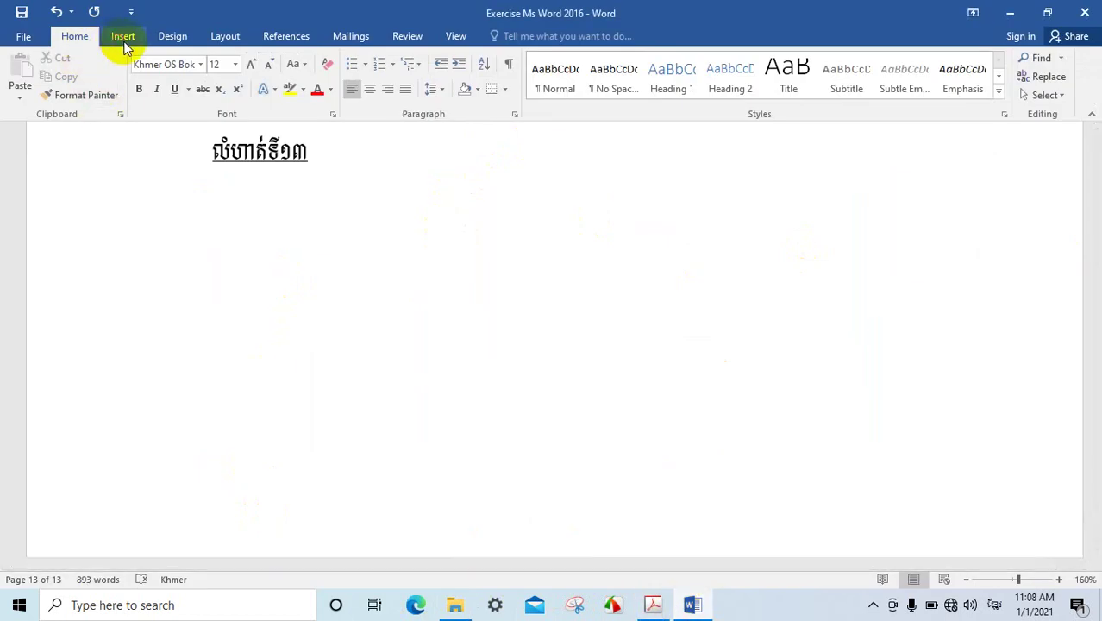
# Open Insert Chart and browse the Line, Column, Templates, Pie, Area and Stock types.
pyautogui.click(123, 39)
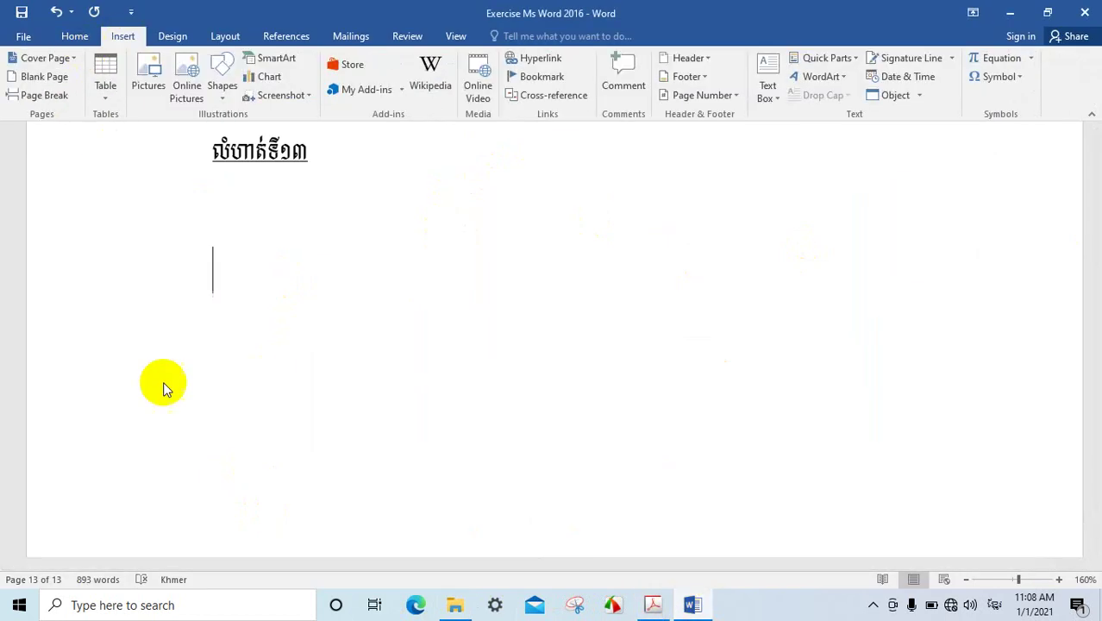
pyautogui.click(272, 78)
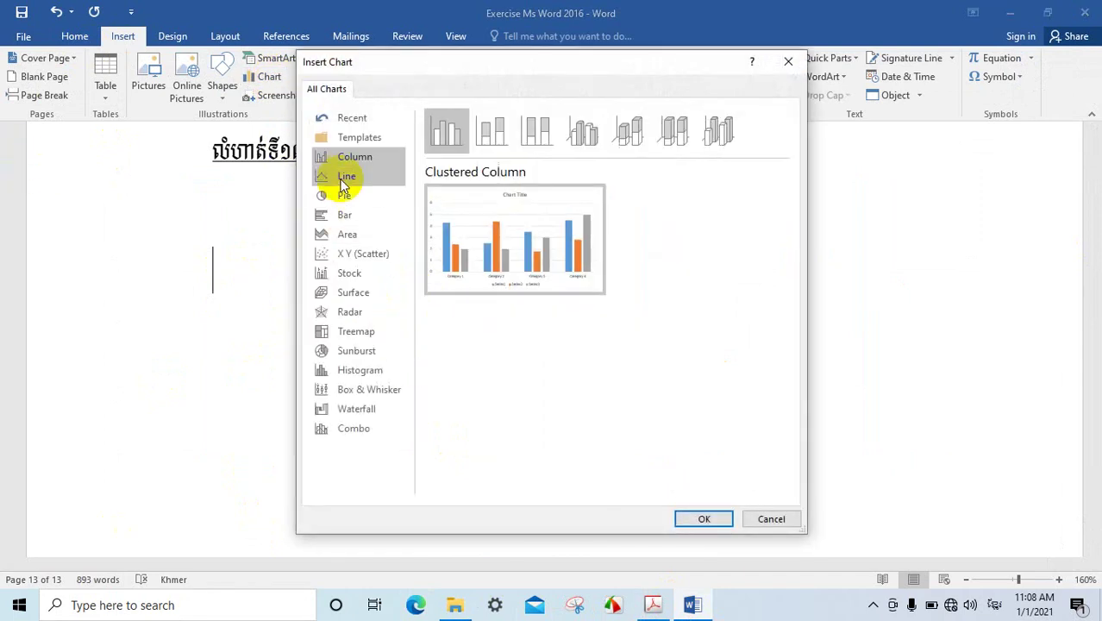
pyautogui.click(343, 177)
pyautogui.click(351, 157)
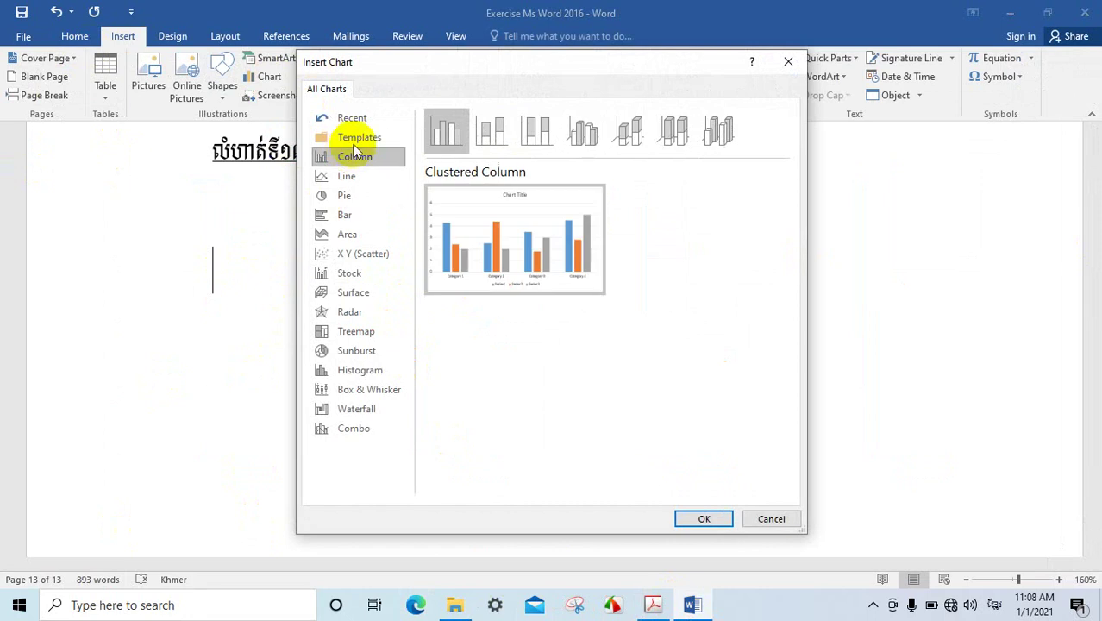
pyautogui.click(358, 141)
pyautogui.click(344, 197)
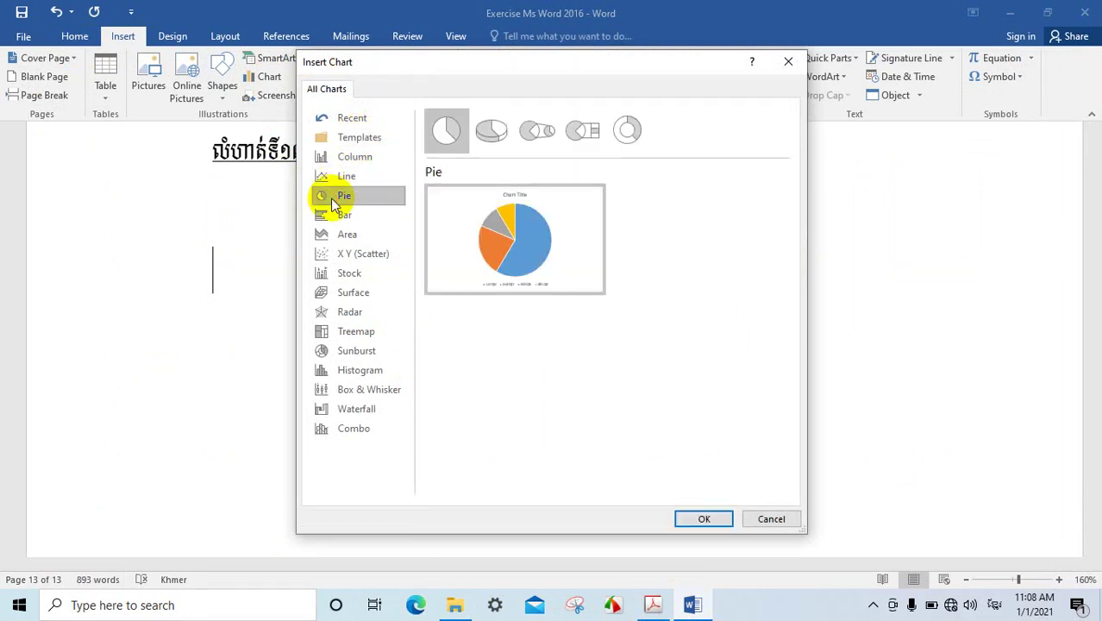
pyautogui.click(346, 237)
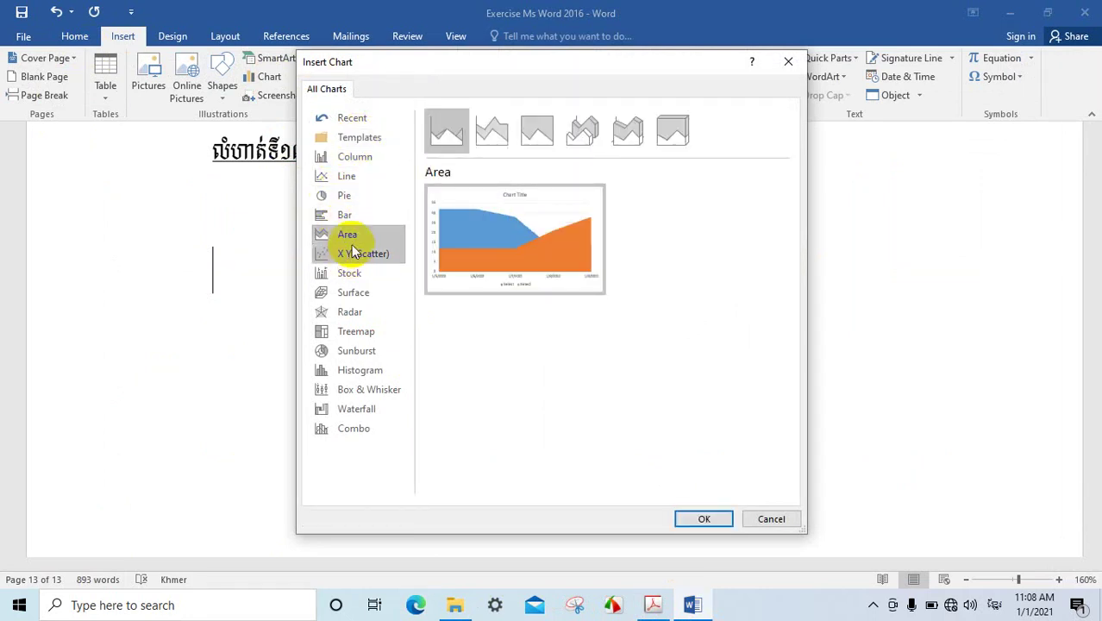
pyautogui.click(348, 283)
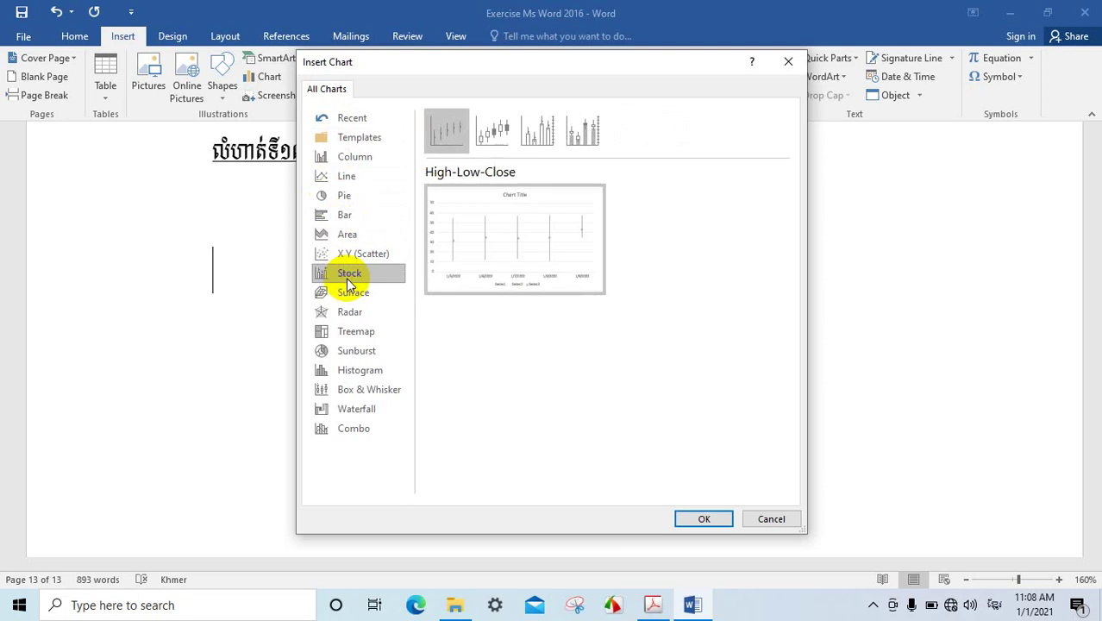
# Compare Pie, Line, Bar and Area again, then settle on Column > Clustered Column.
pyautogui.click(345, 200)
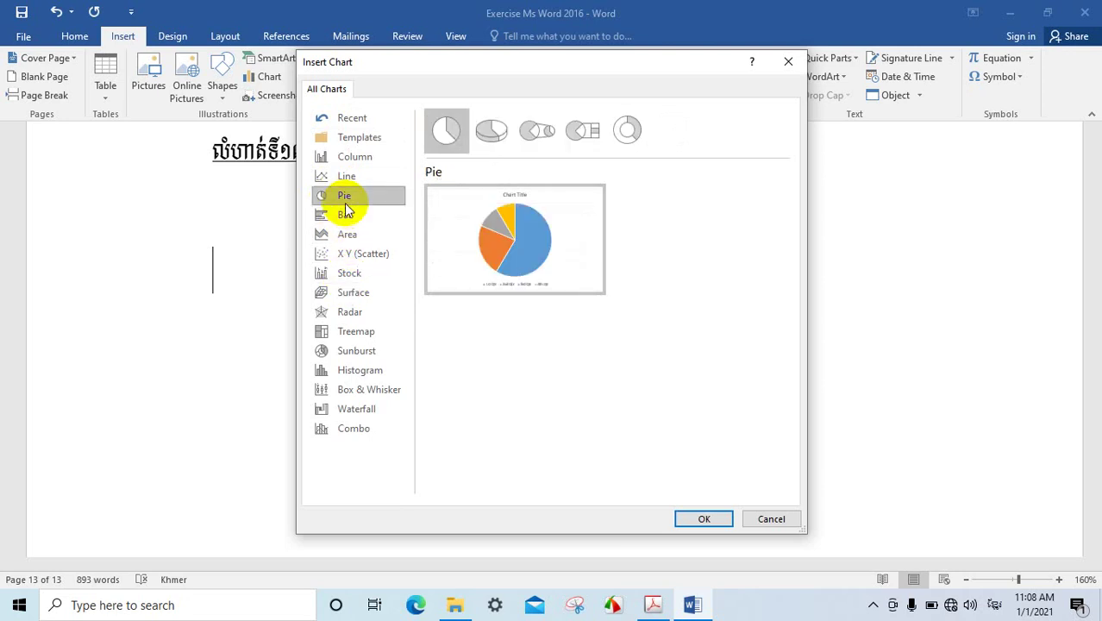
pyautogui.click(345, 177)
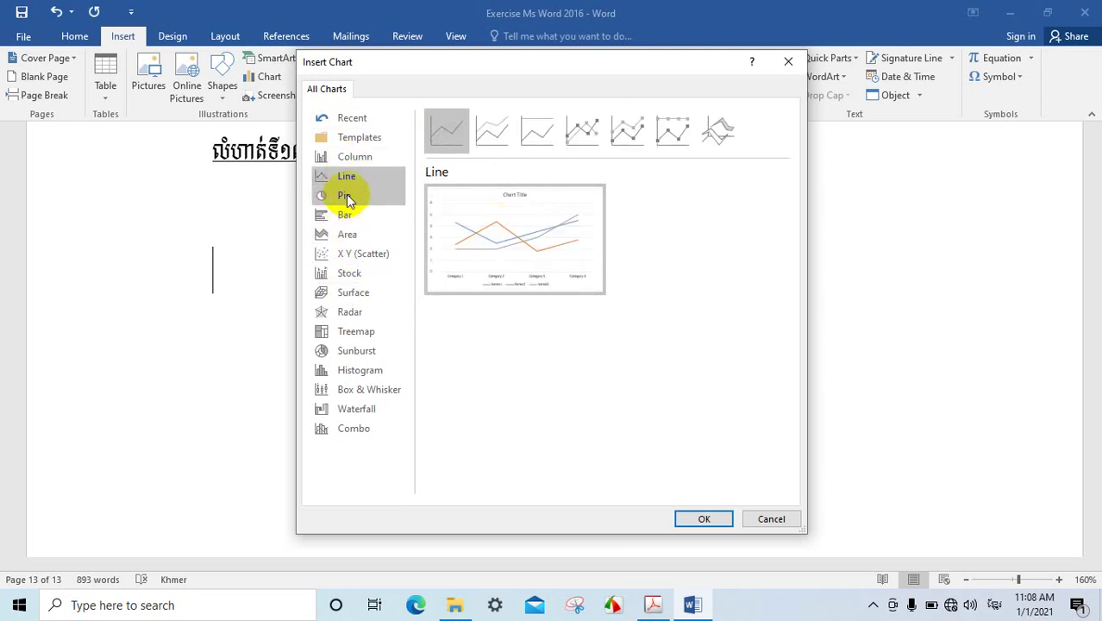
pyautogui.click(345, 195)
pyautogui.click(343, 215)
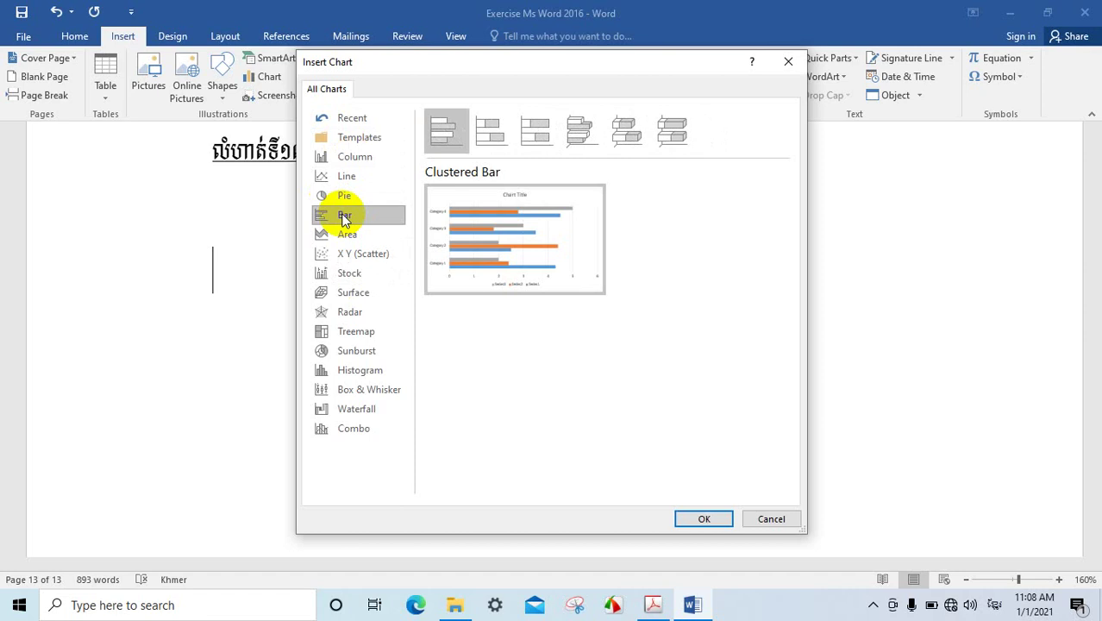
pyautogui.click(344, 233)
pyautogui.click(352, 177)
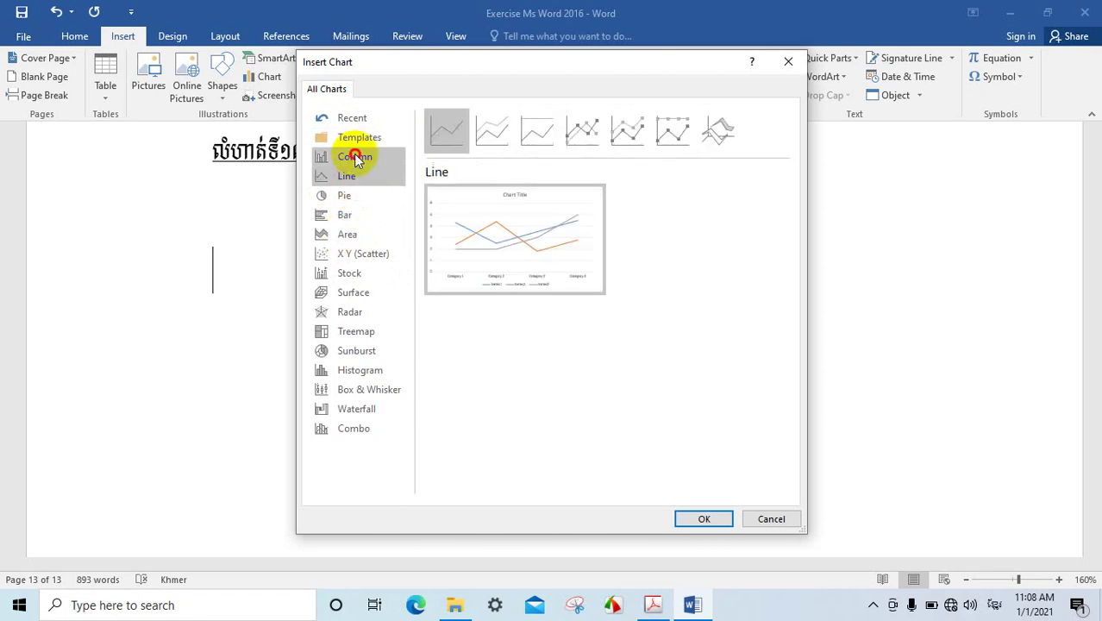
pyautogui.click(353, 157)
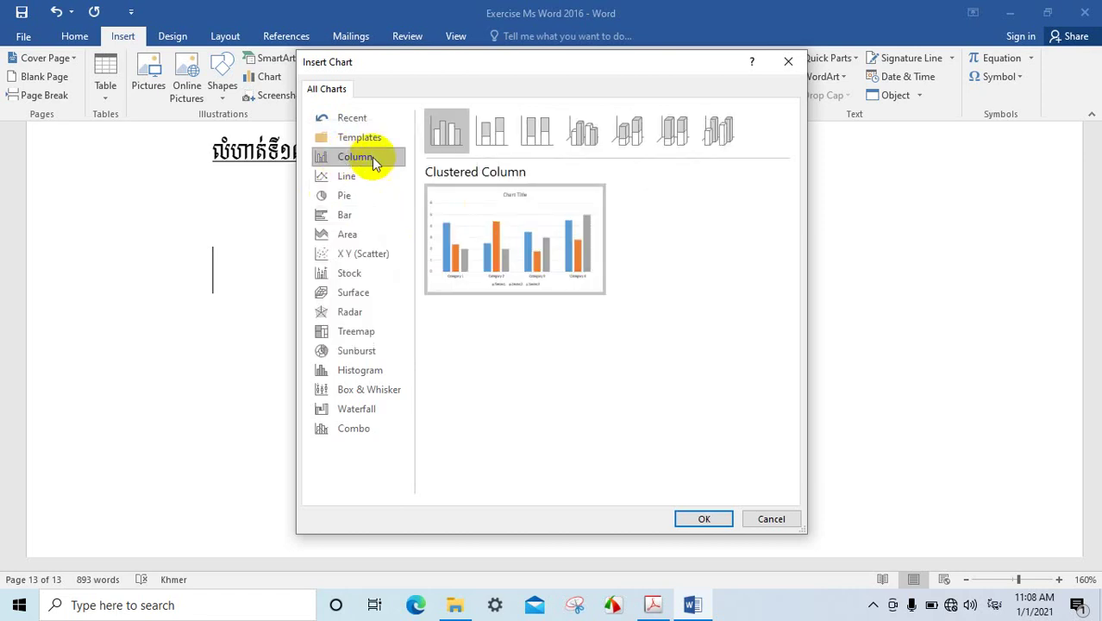
pyautogui.moveTo(503, 237)
# Insert the clustered column chart, move its data sheet right and zoom out to 110%.
pyautogui.click(700, 519)
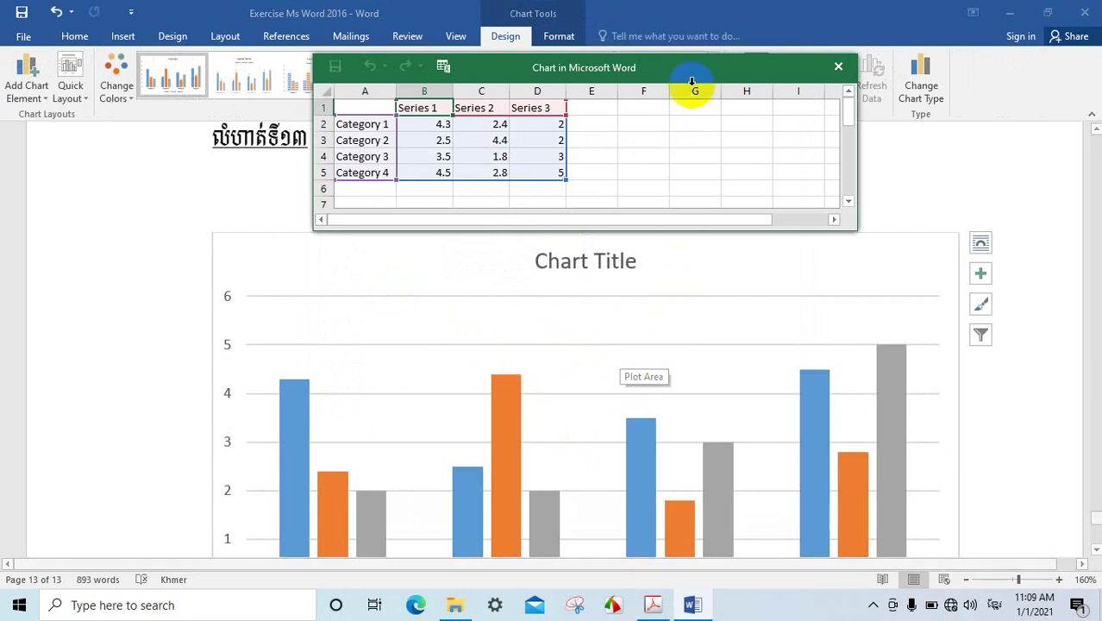
pyautogui.moveTo(669, 67); pyautogui.dragTo(834, 66)
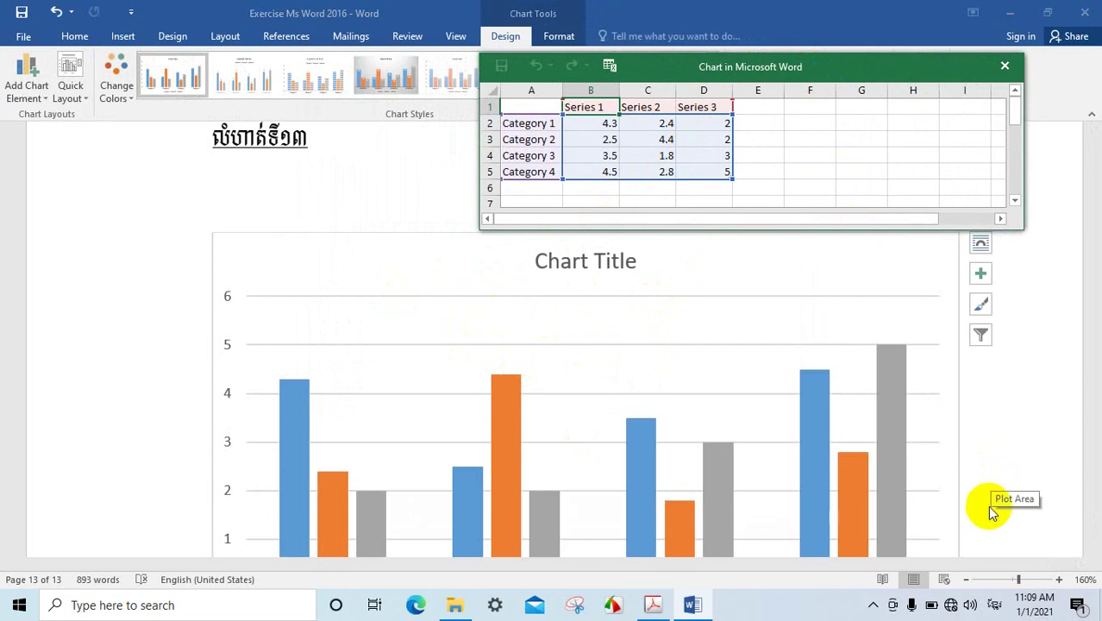
pyautogui.click(971, 584)
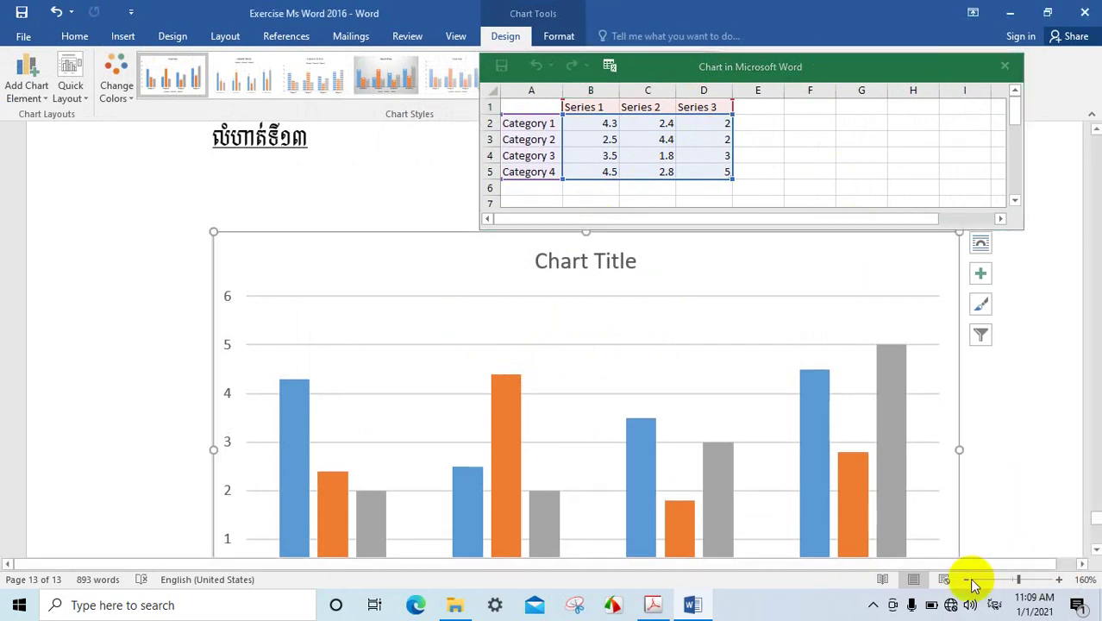
pyautogui.click(967, 579)
pyautogui.click(967, 579)
pyautogui.click(967, 579)
pyautogui.click(967, 579)
pyautogui.click(967, 580)
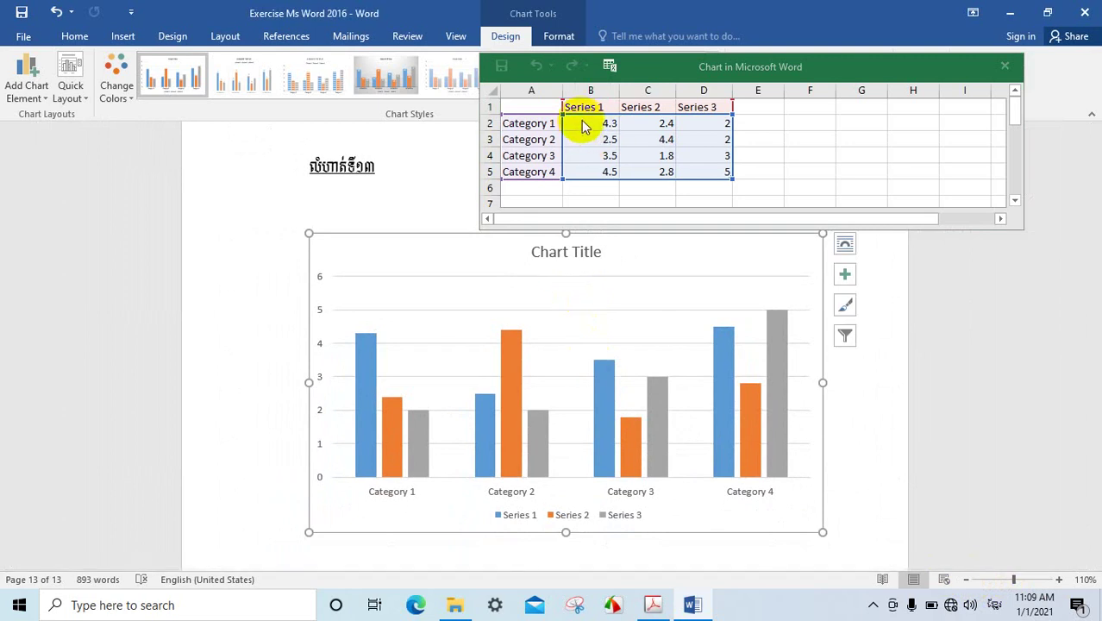
pyautogui.click(535, 123)
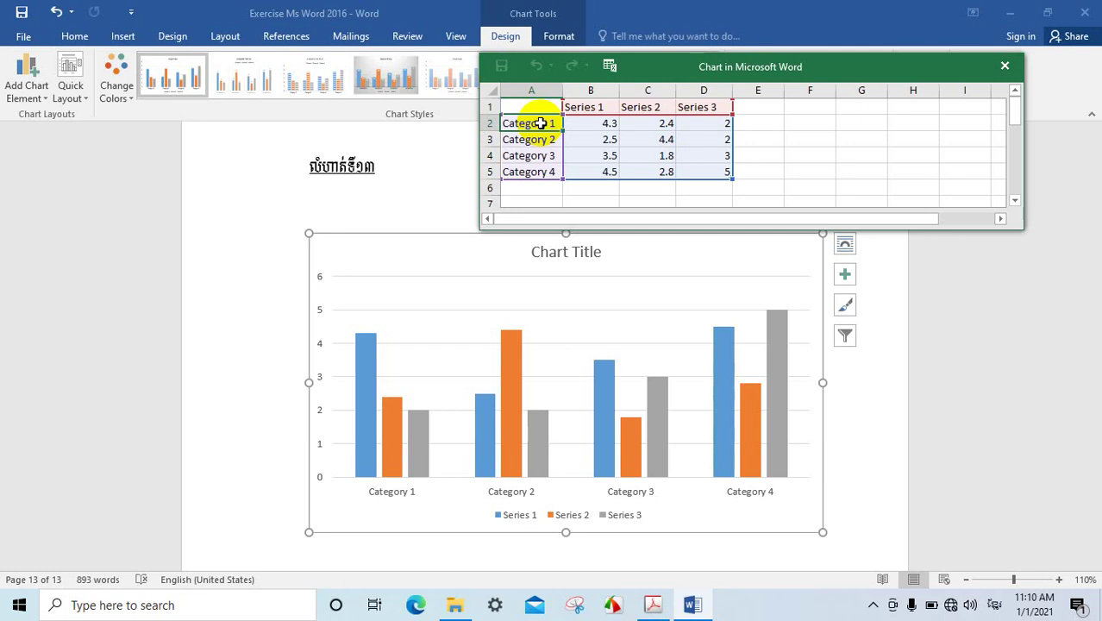
# Replace Category 1 in A2 with a Khmer label and type the year ២០០៨ into B1.
pyautogui.press('BackSpace')
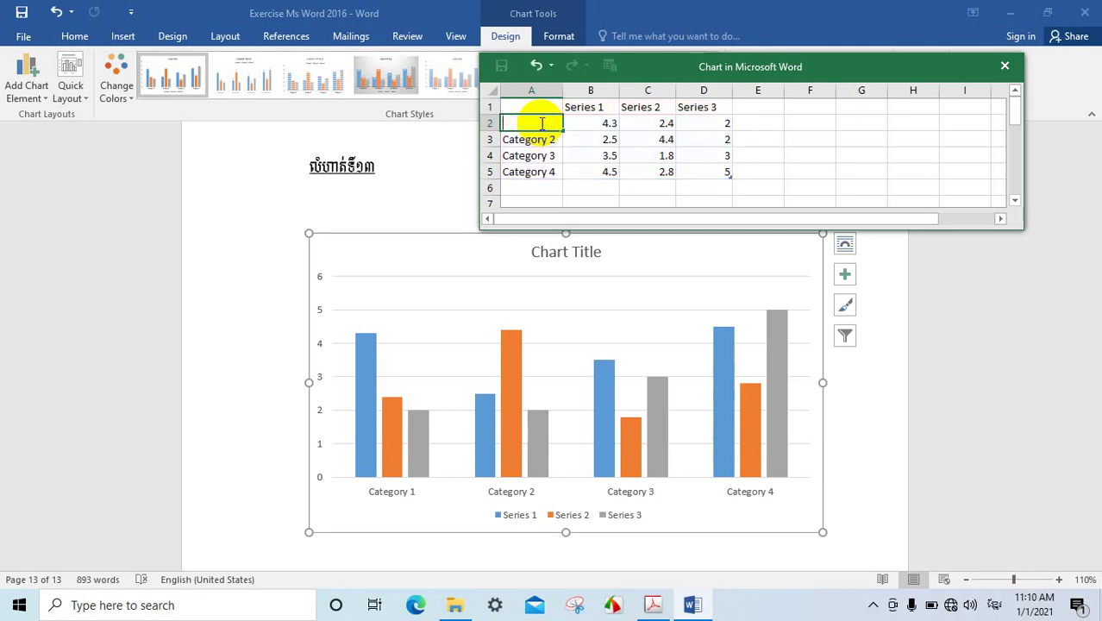
pyautogui.write('ក')
pyautogui.write('្រុម')
pyautogui.press('BackSpace')
pyautogui.write('យូ')
pyautogui.write('ទ')
pyautogui.press('BackSpace')
pyautogui.press('BackSpace')
pyautogui.press('BackSpace')
pyautogui.press('BackSpace')
pyautogui.press('BackSpace')
pyautogui.write('កញ្ញ')
pyautogui.write('ទ័រ')
pyautogui.click(589, 106)
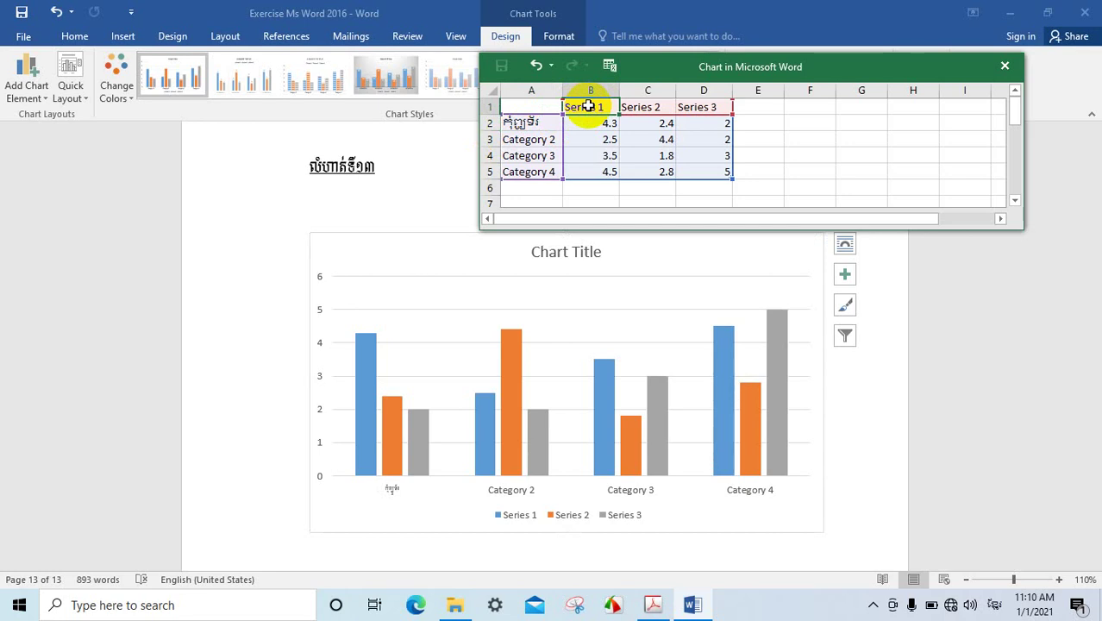
pyautogui.write('ស៊២')
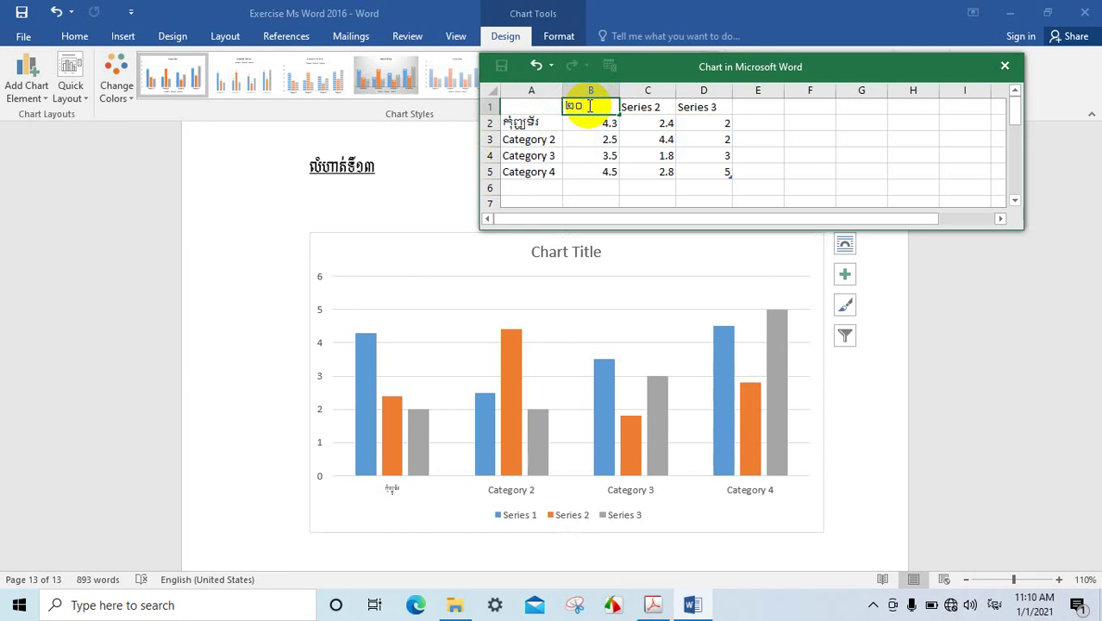
pyautogui.write('០០')
pyautogui.write('៨')
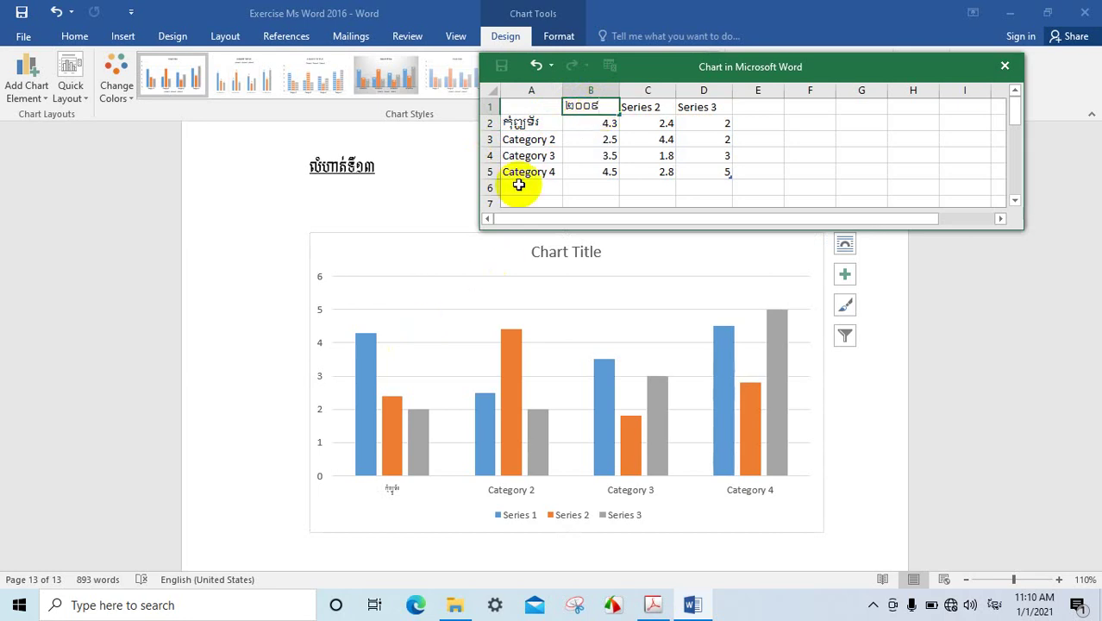
# Name the second and third series ២០១០ and ២០១១ in C1 and D1, then check them.
pyautogui.click(638, 106)
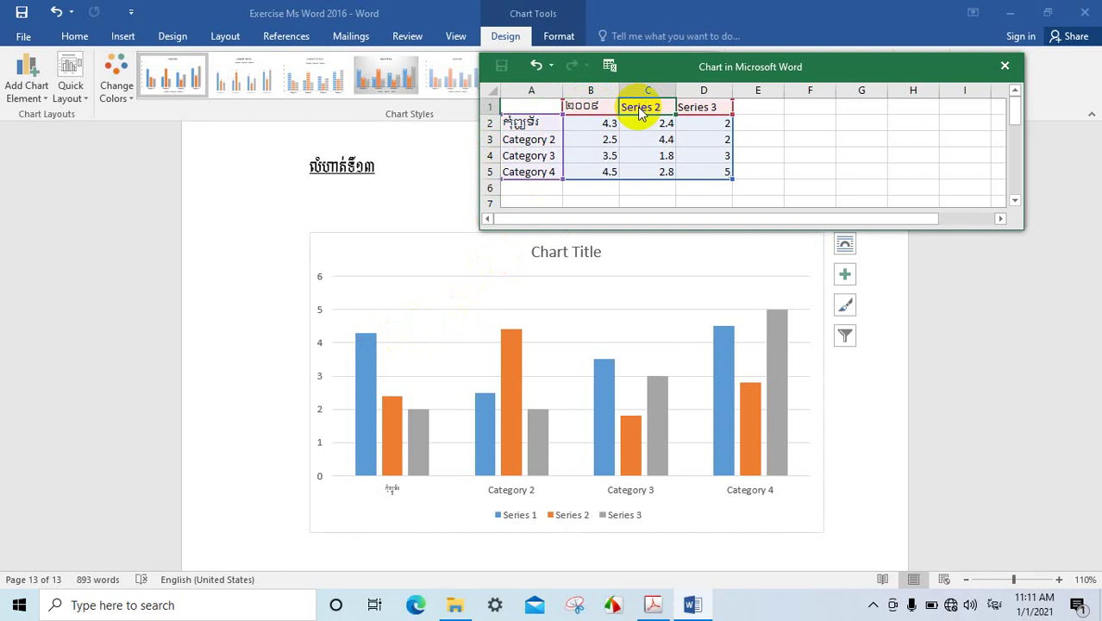
pyautogui.write('២')
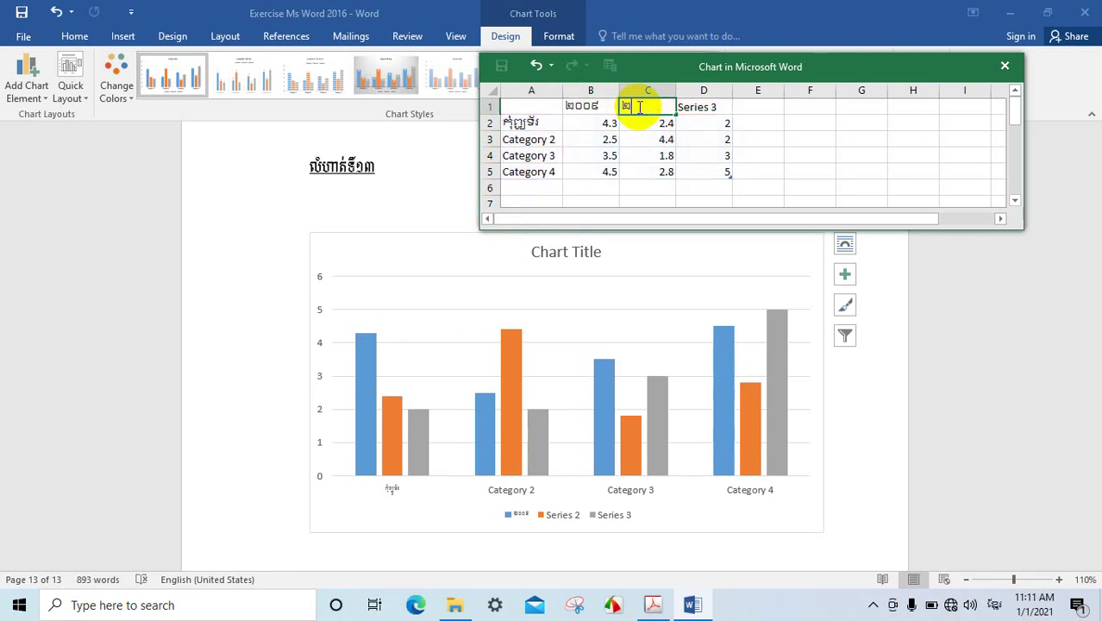
pyautogui.write('០')
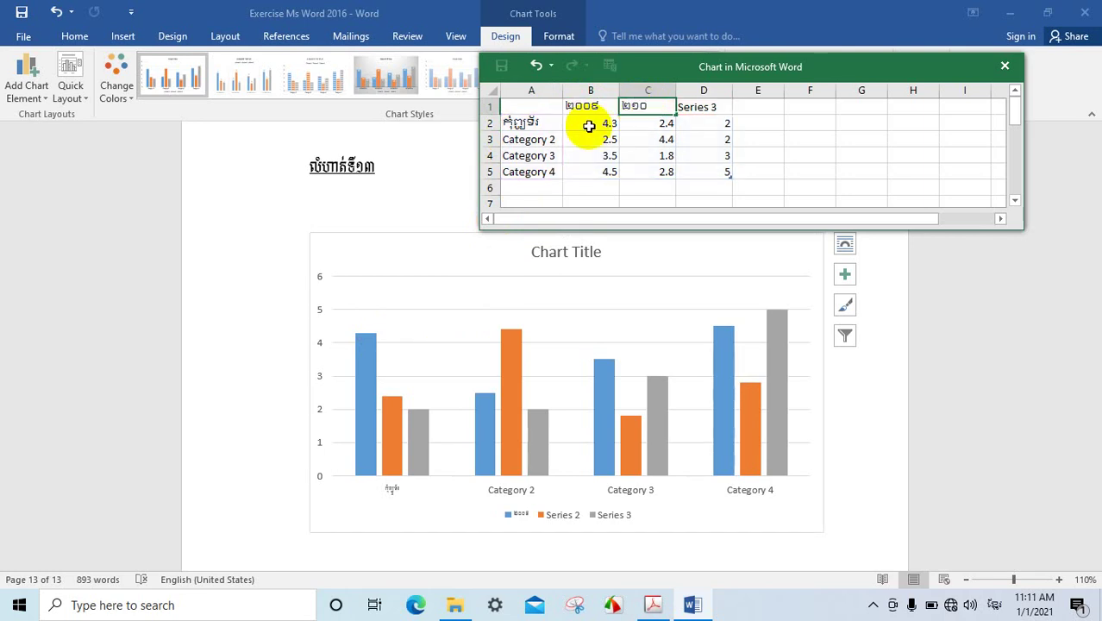
pyautogui.press('BackSpace')
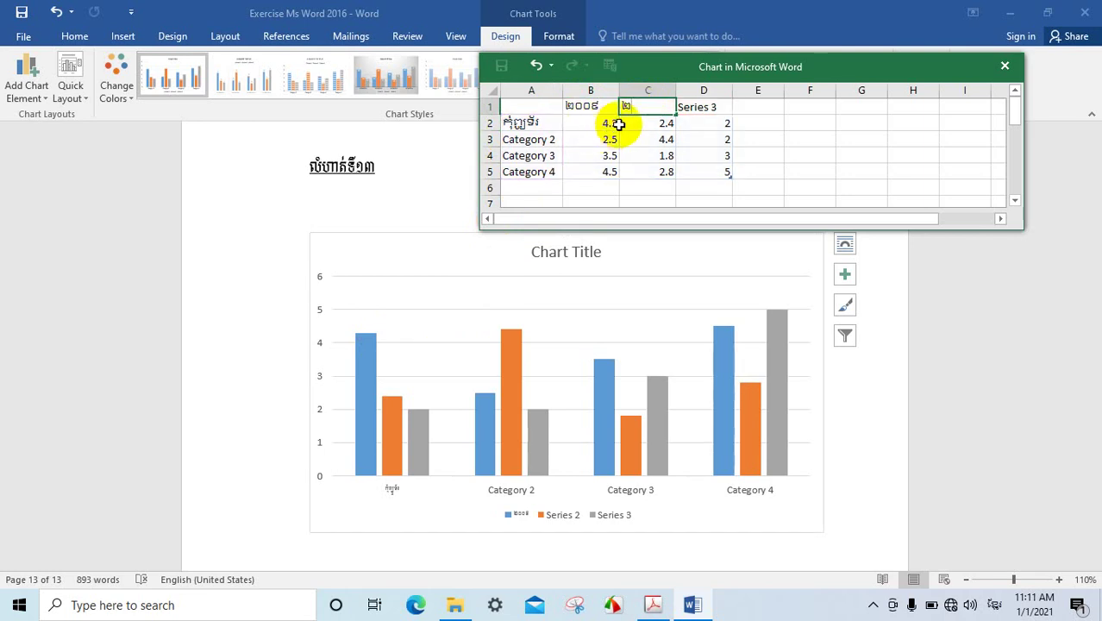
pyautogui.write('០១០')
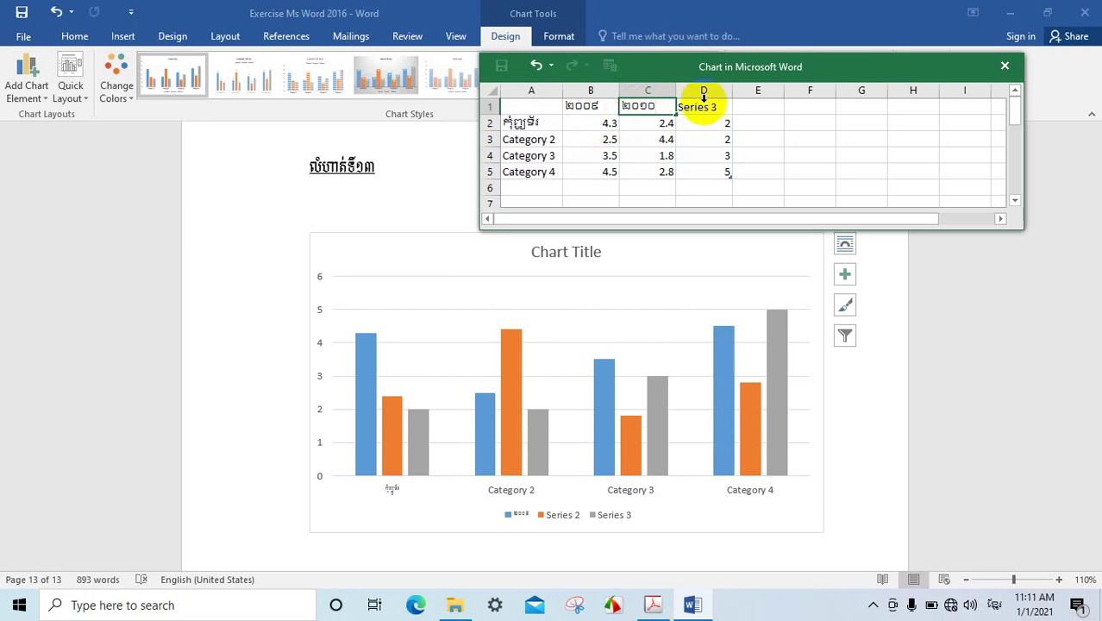
pyautogui.click(708, 112)
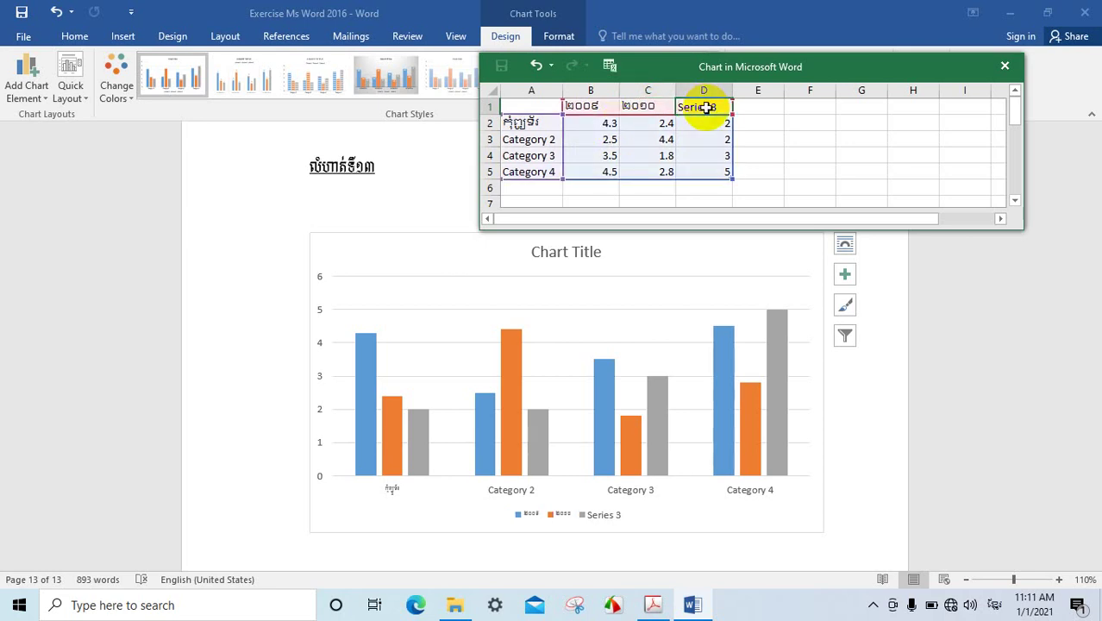
pyautogui.write('២')
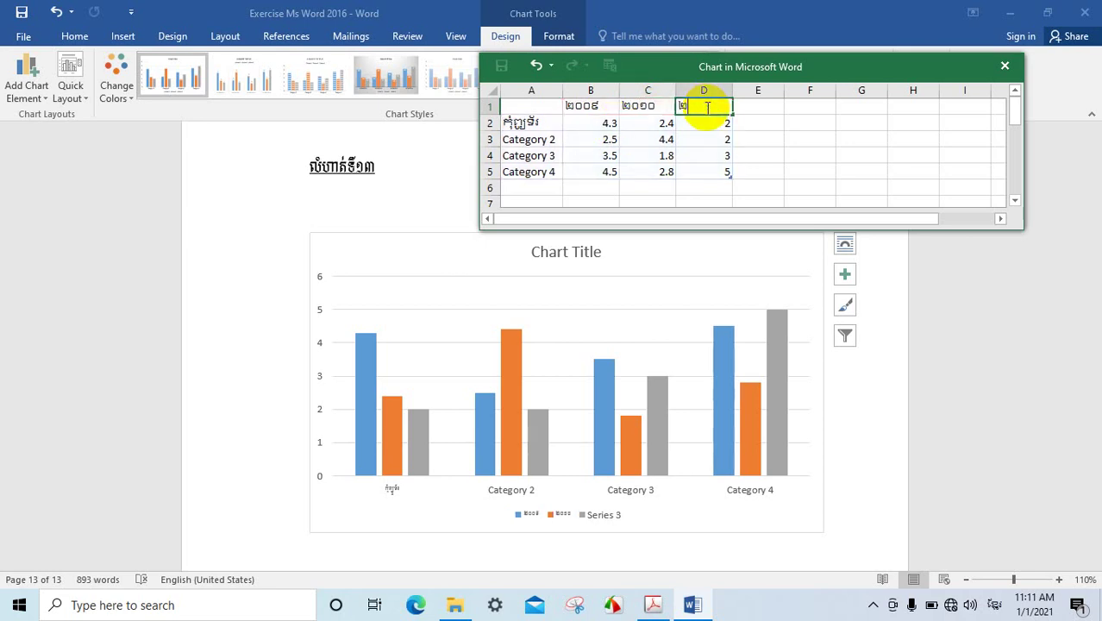
pyautogui.write('០១១')
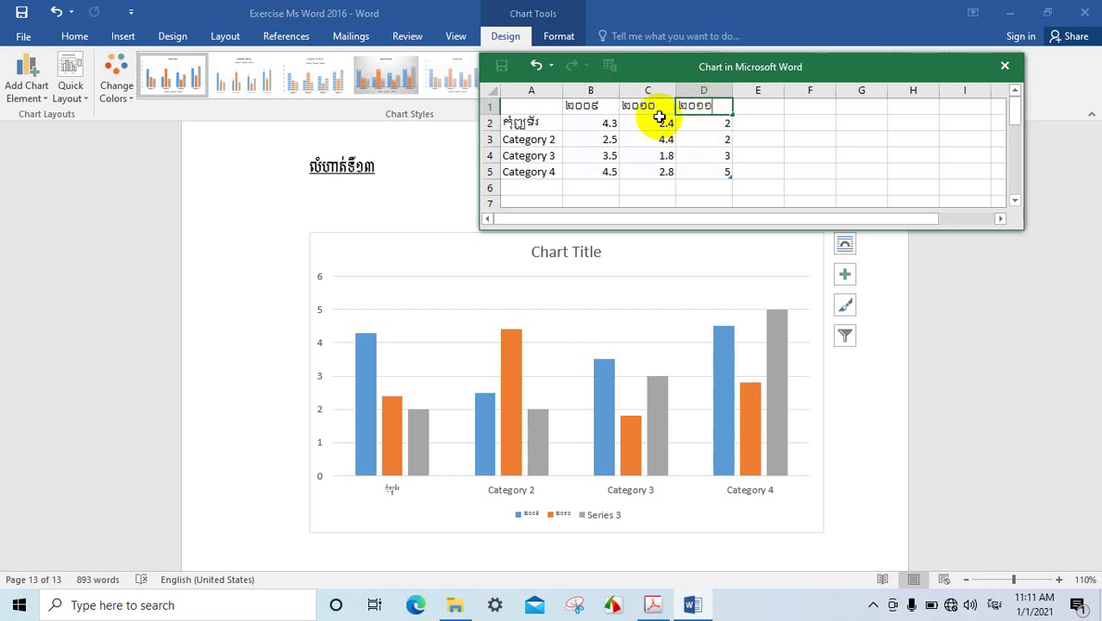
pyautogui.click(593, 110)
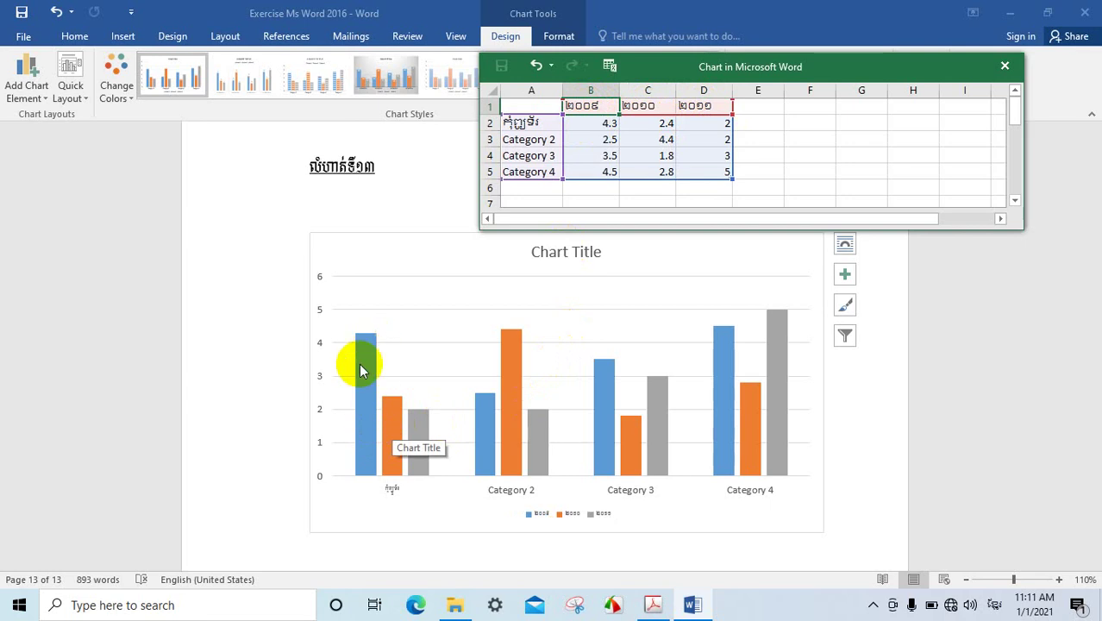
pyautogui.click(651, 106)
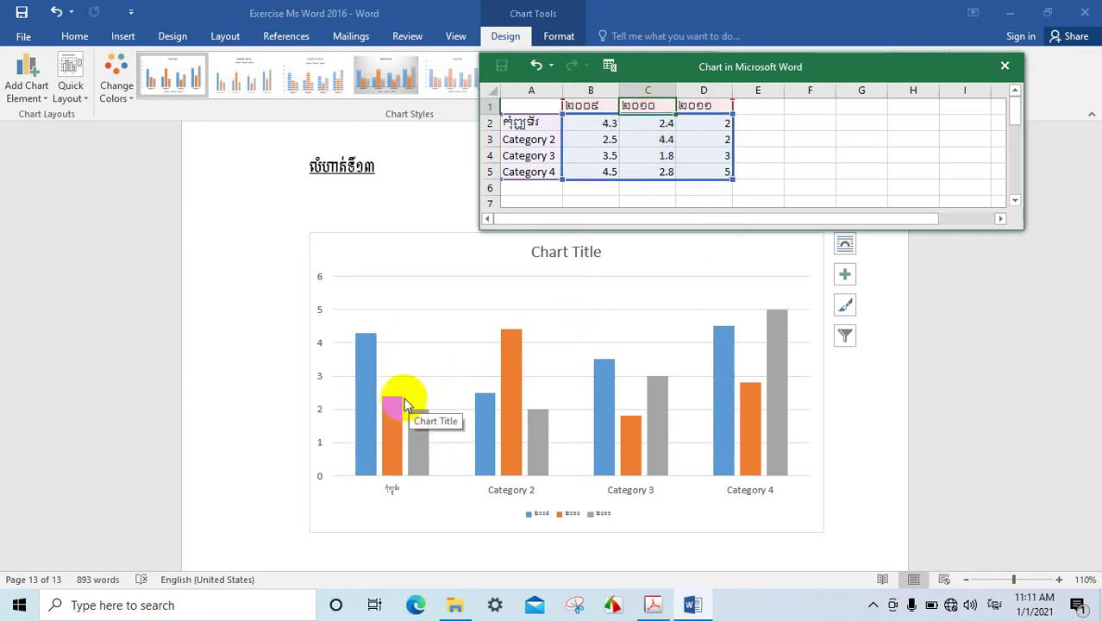
pyautogui.click(696, 106)
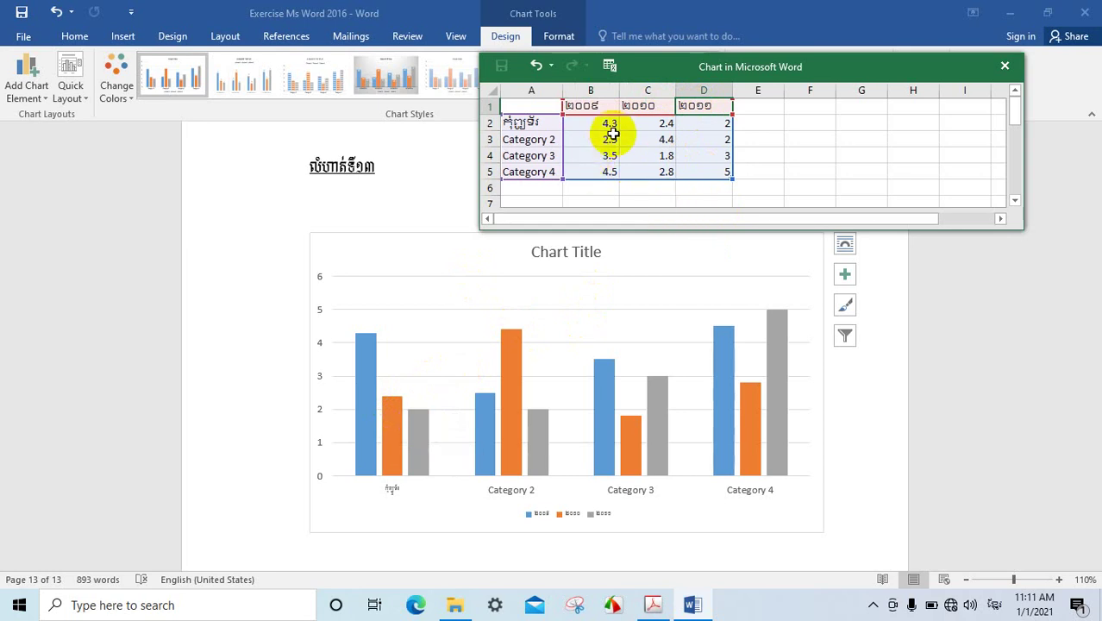
# Replace B2's Khmer-digit entry with 30 after switching the keyboard to English.
pyautogui.click(526, 123)
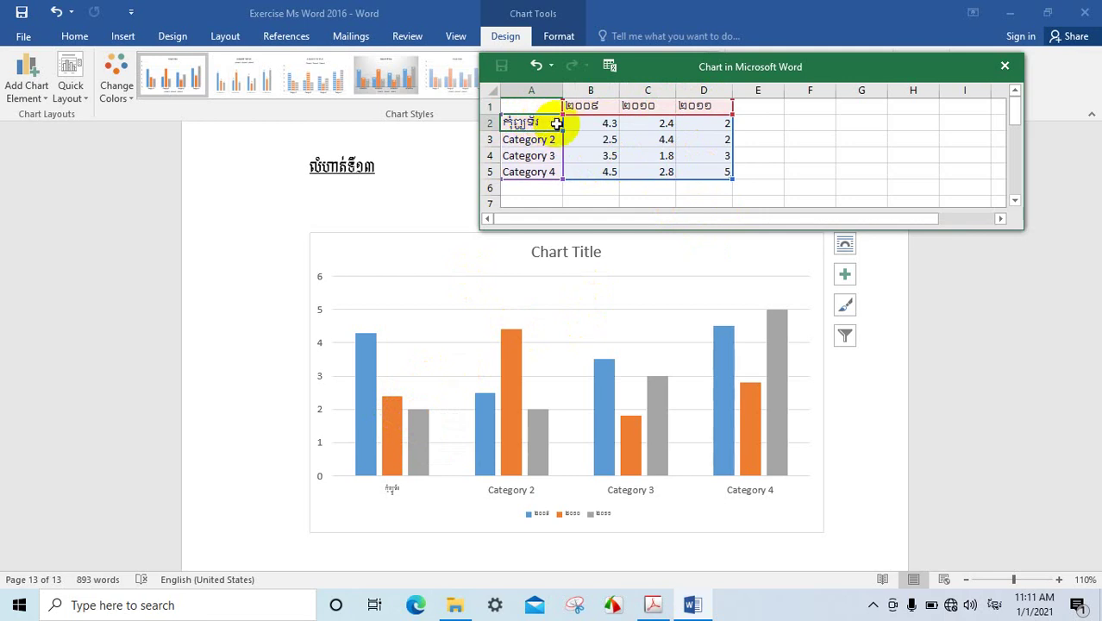
pyautogui.click(601, 123)
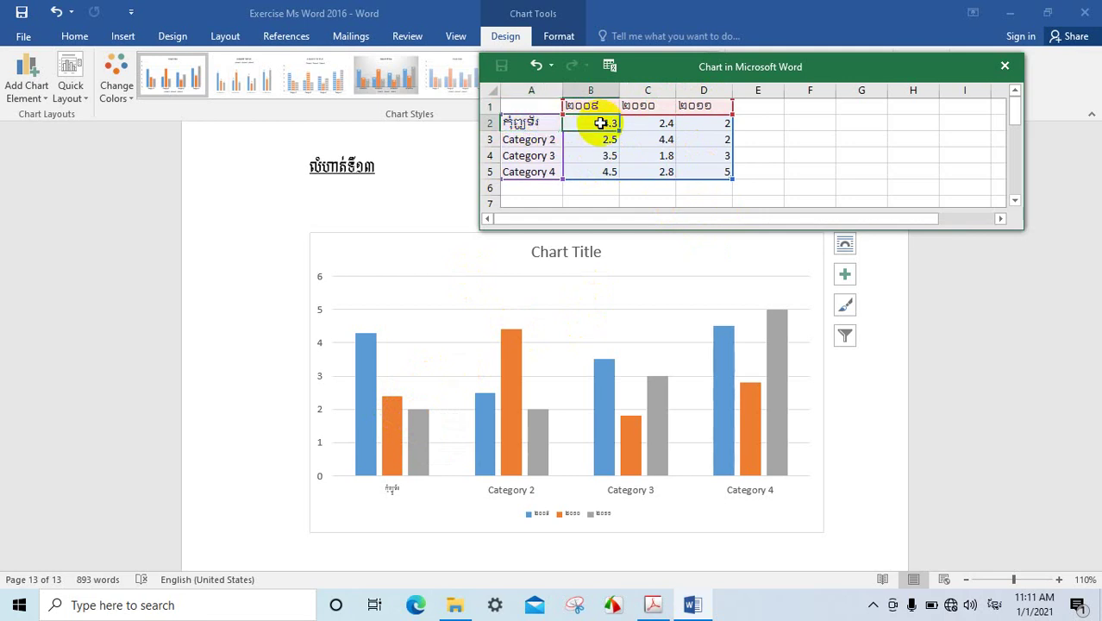
pyautogui.write('៤.៣')
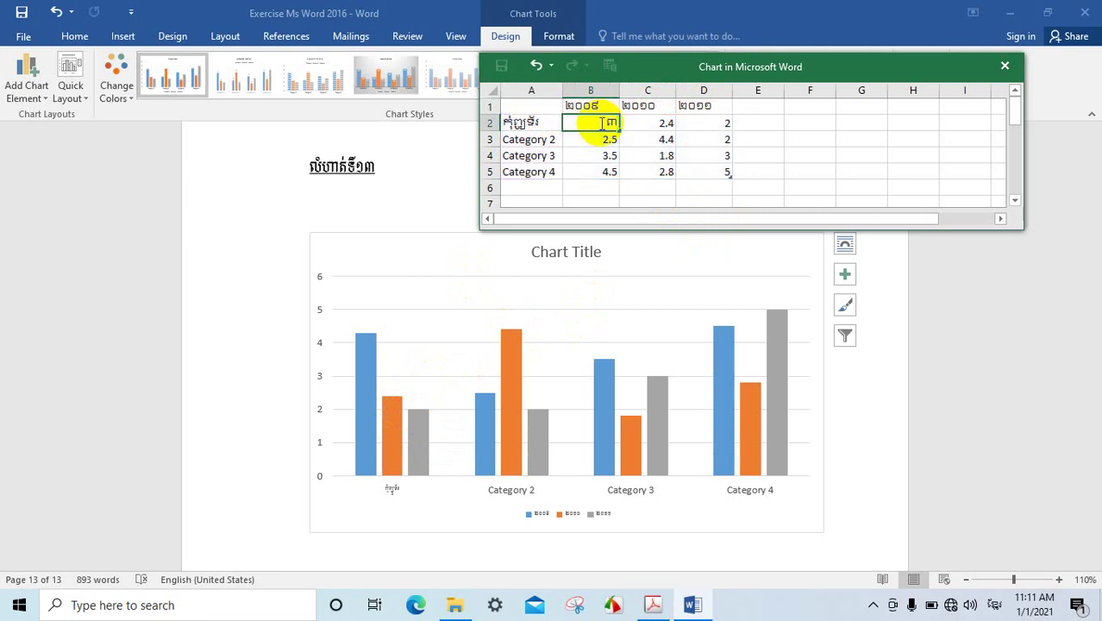
pyautogui.press('BackSpace')
pyautogui.press('BackSpace')
pyautogui.press('BackSpace')
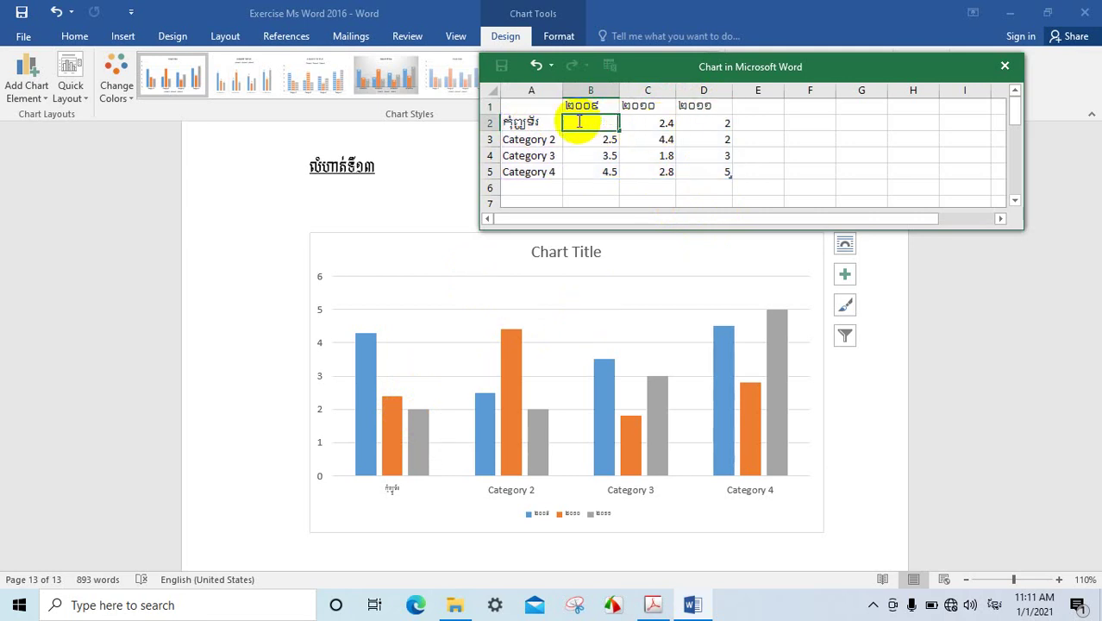
pyautogui.hotkey('alt', 'shift')
pyautogui.write('30')
pyautogui.click(664, 125)
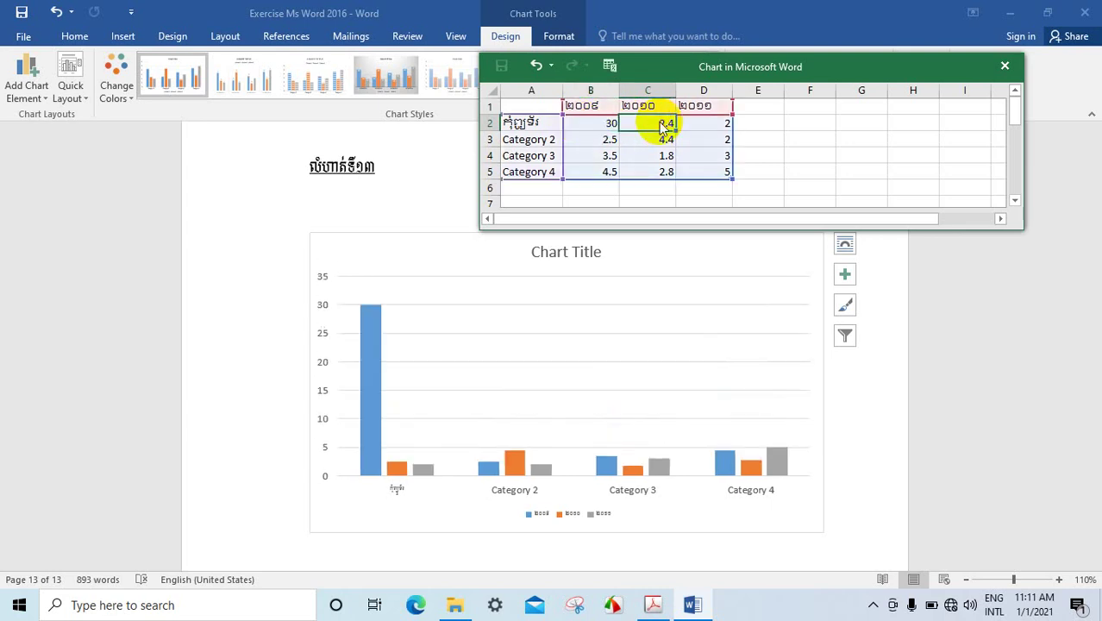
# Enter 25 in C2 and 20 in D2.
pyautogui.write('25')
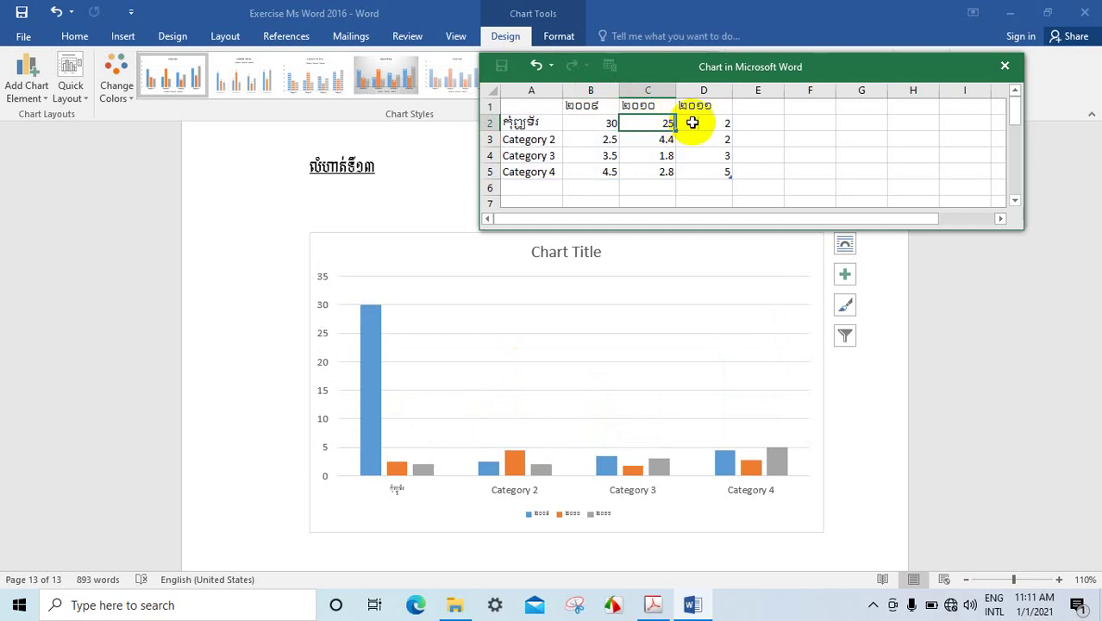
pyautogui.write('2')
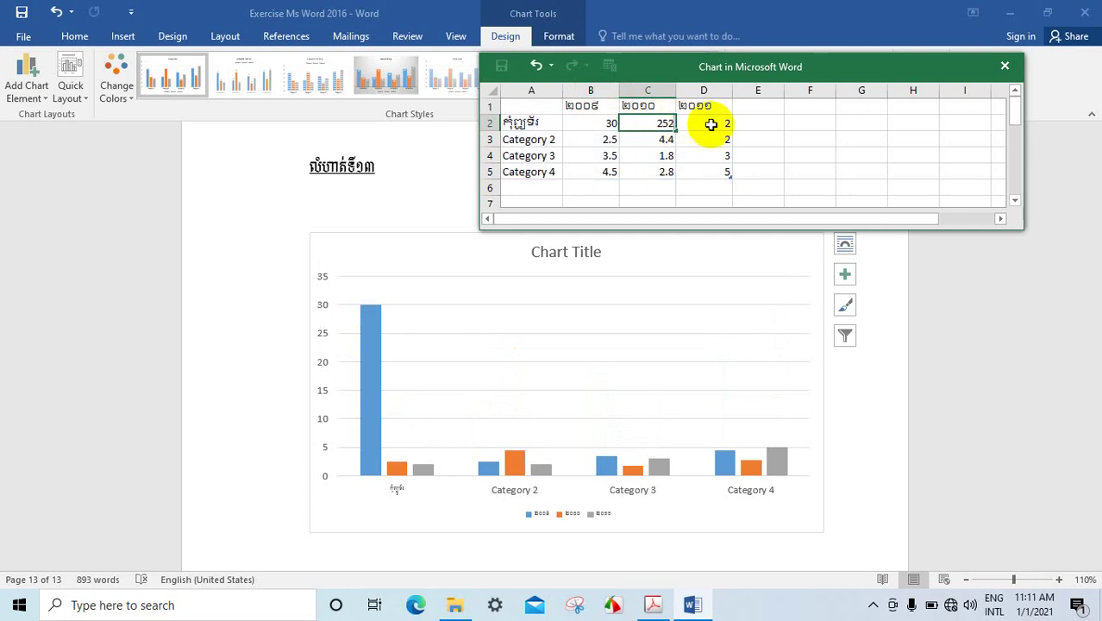
pyautogui.write('0')
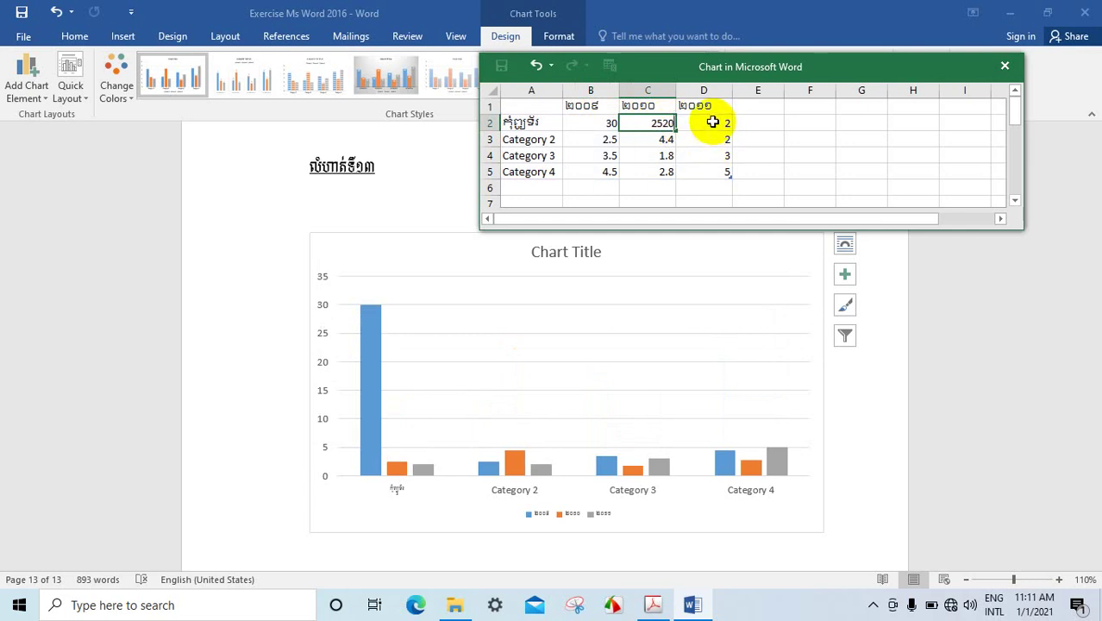
pyautogui.press('BackSpace')
pyautogui.press('BackSpace')
pyautogui.click(696, 122)
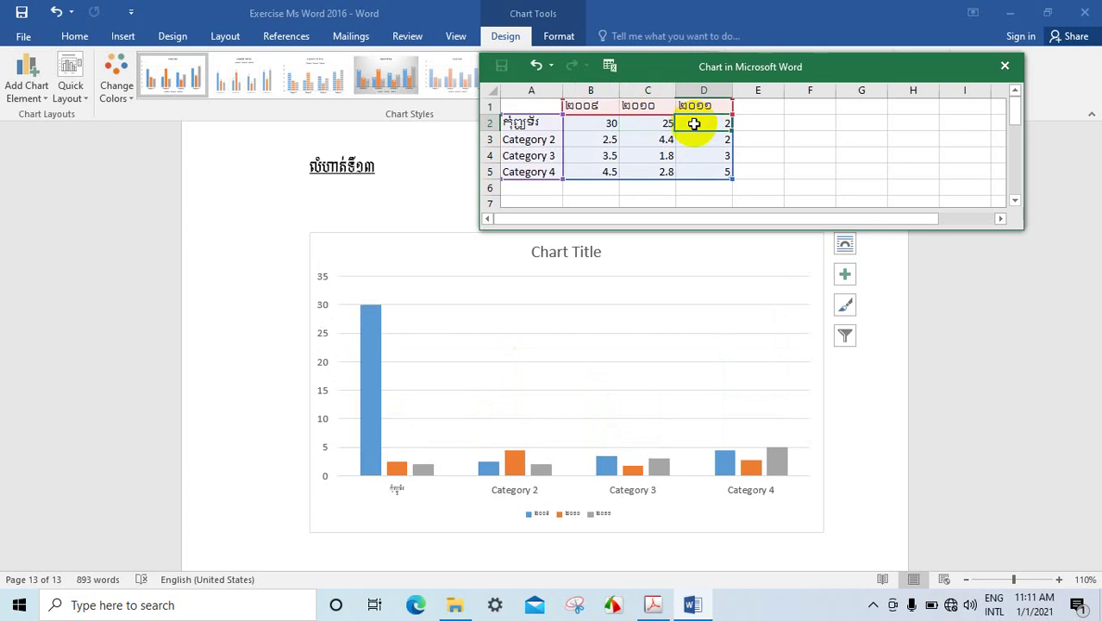
pyautogui.write('20')
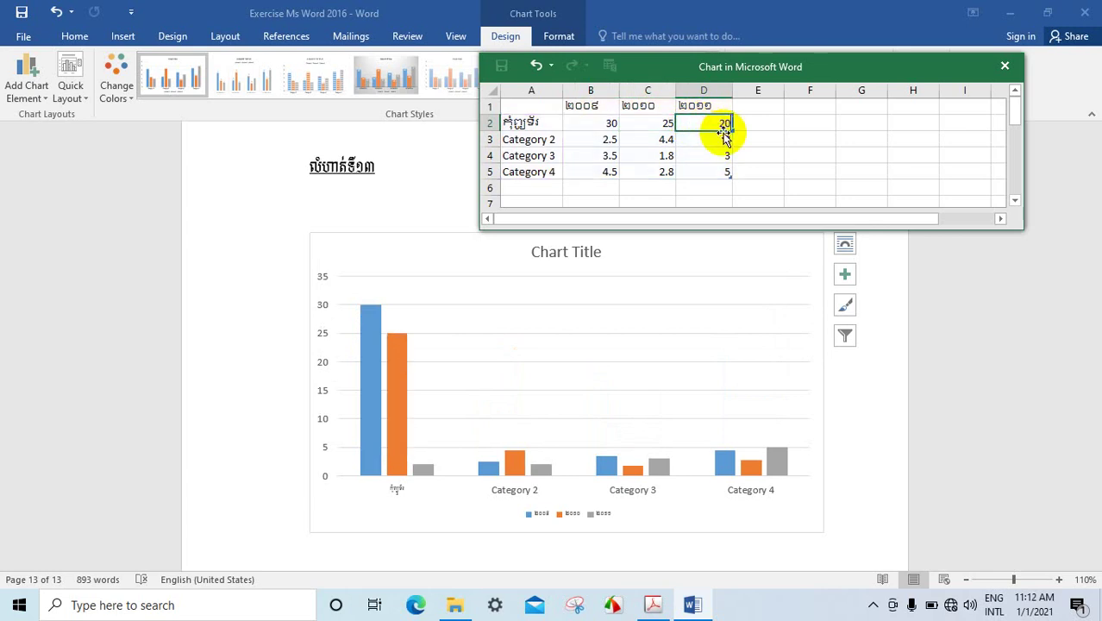
pyautogui.click(608, 155)
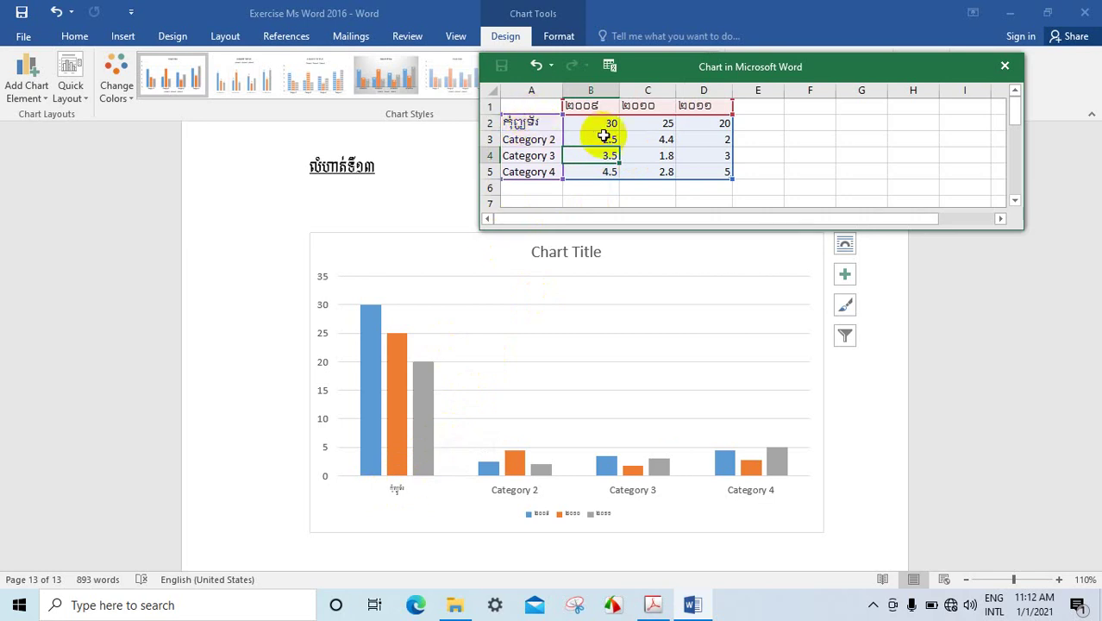
# Label row 3 Printer and enter 15, 10 and 7 in B3–D3.
pyautogui.click(399, 392)
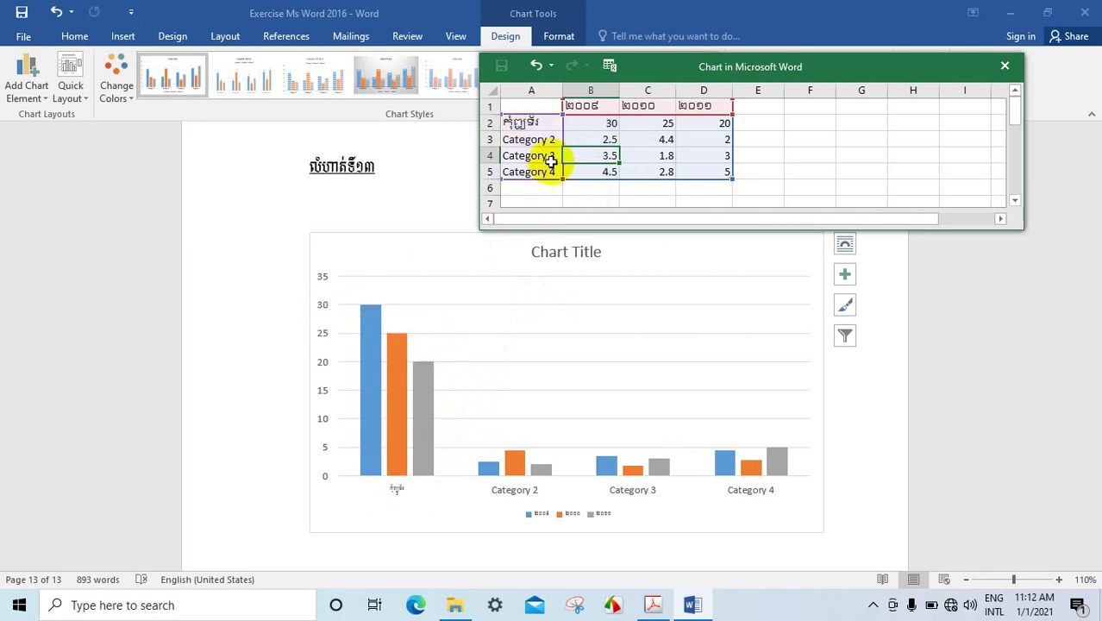
pyautogui.click(527, 143)
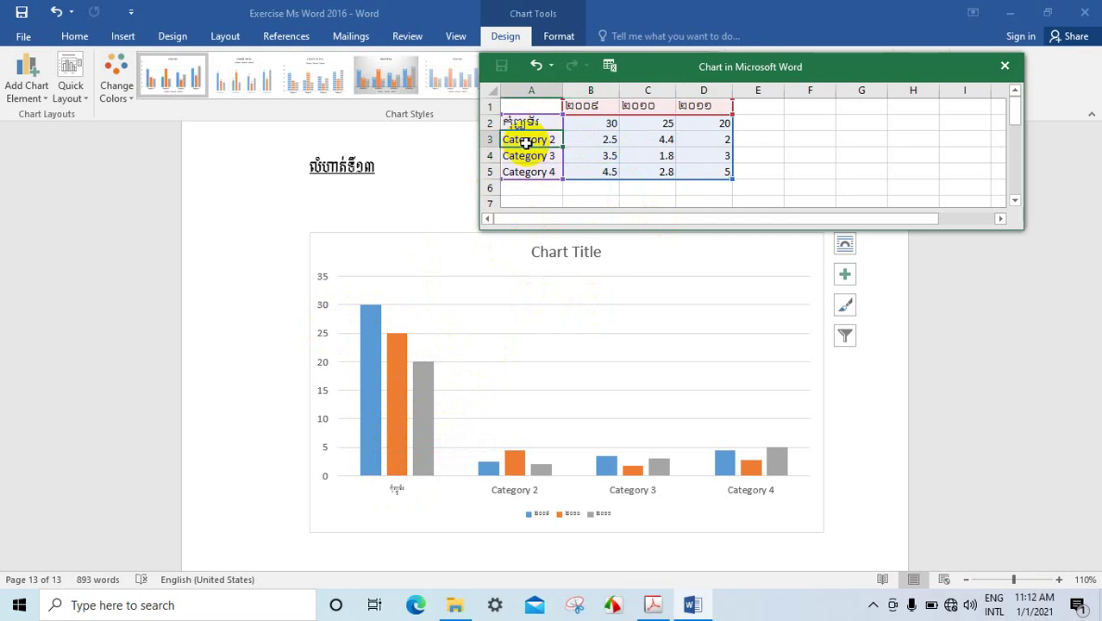
pyautogui.write('Pr')
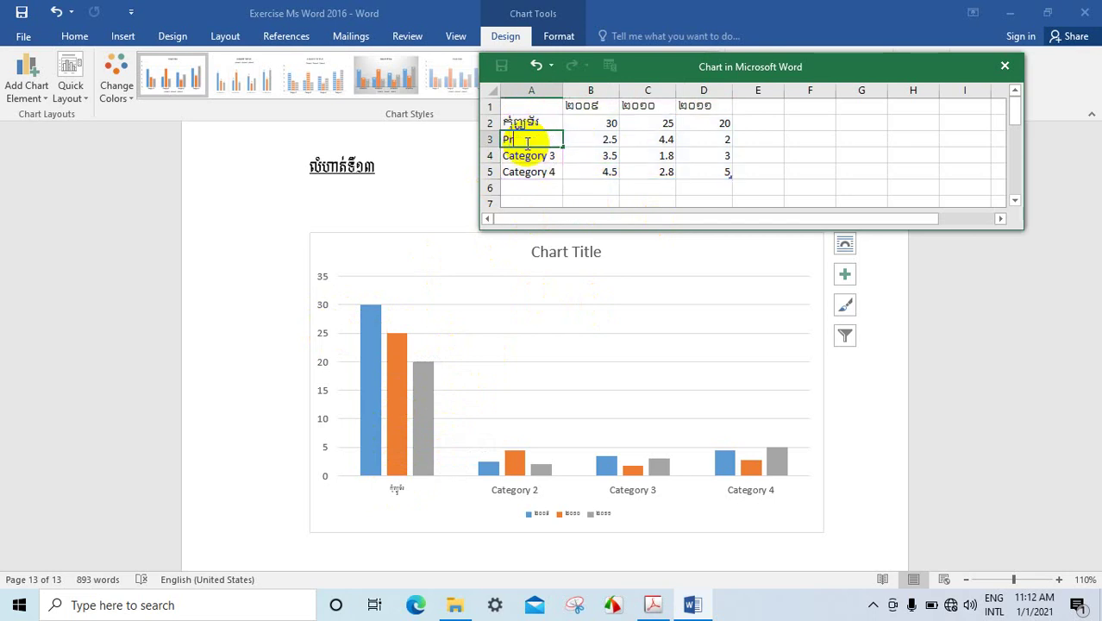
pyautogui.write('in')
pyautogui.write('te')
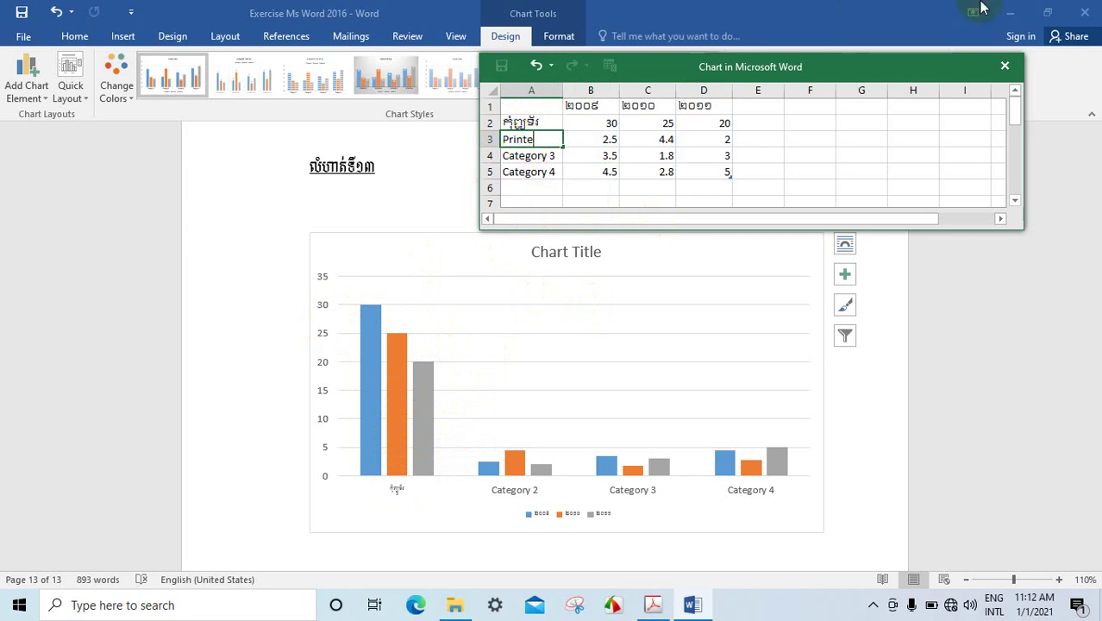
pyautogui.write('r')
pyautogui.click(609, 140)
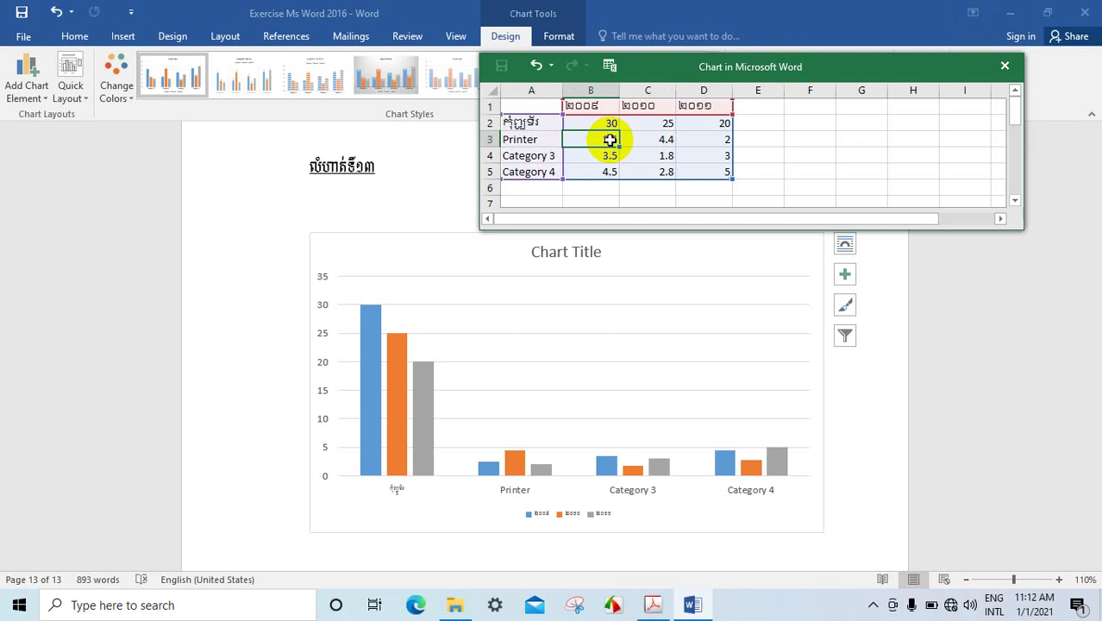
pyautogui.write('15')
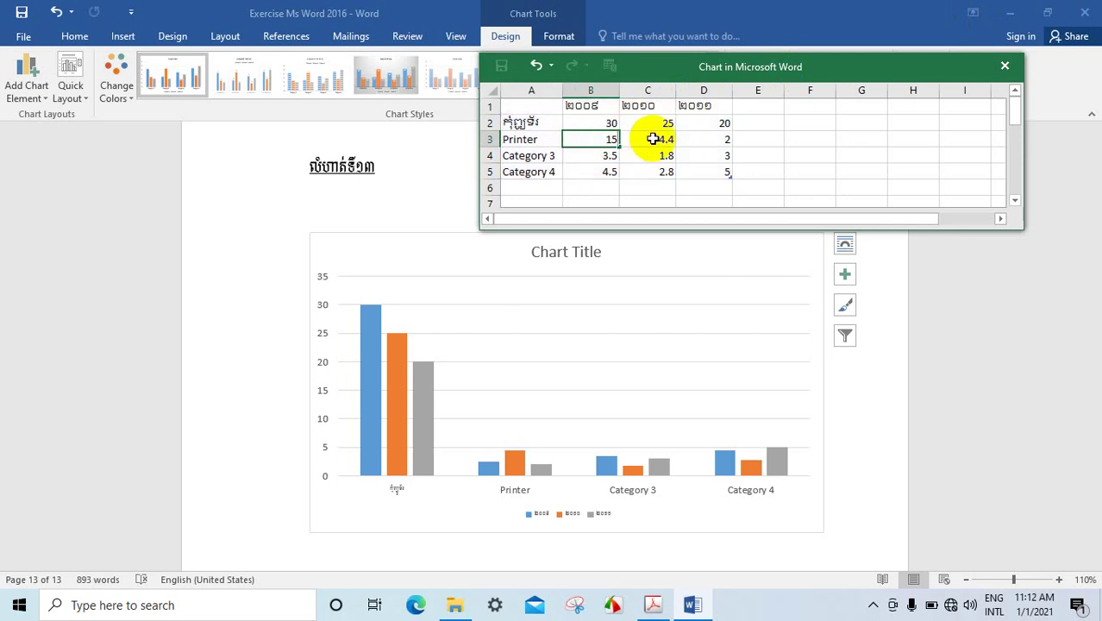
pyautogui.write('10')
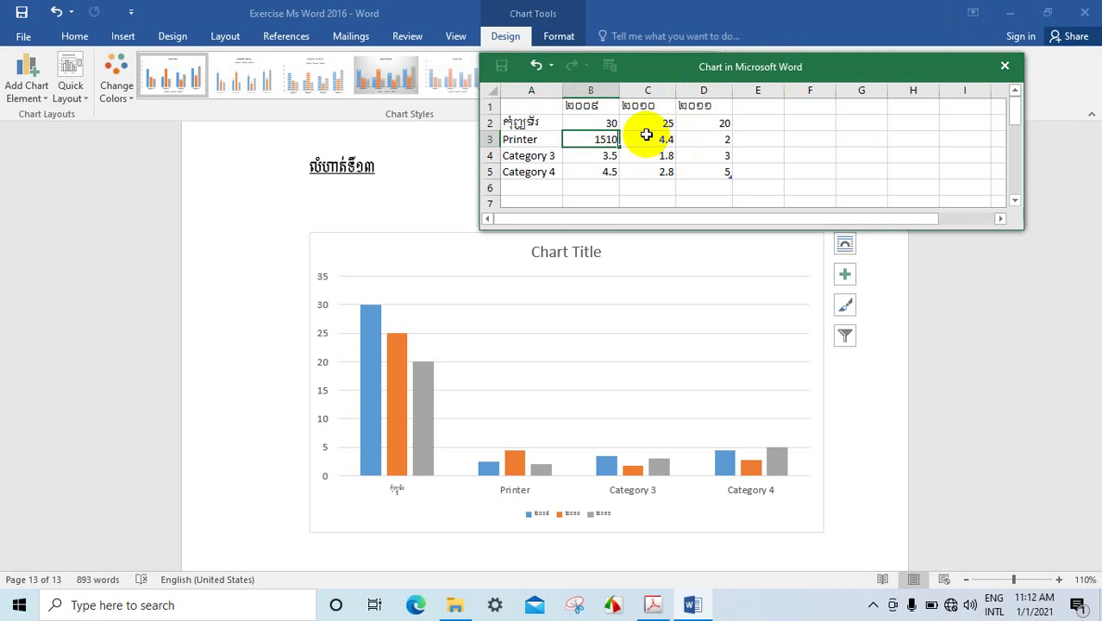
pyautogui.press('BackSpace')
pyautogui.press('BackSpace')
pyautogui.click(645, 140)
pyautogui.write('1')
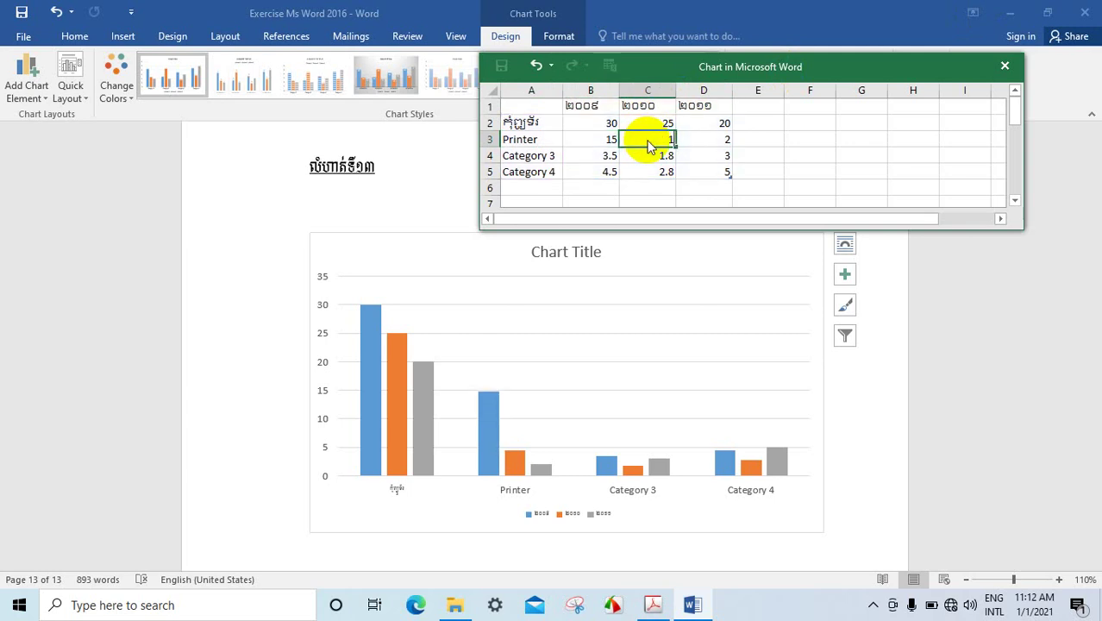
pyautogui.write('0')
pyautogui.click(702, 138)
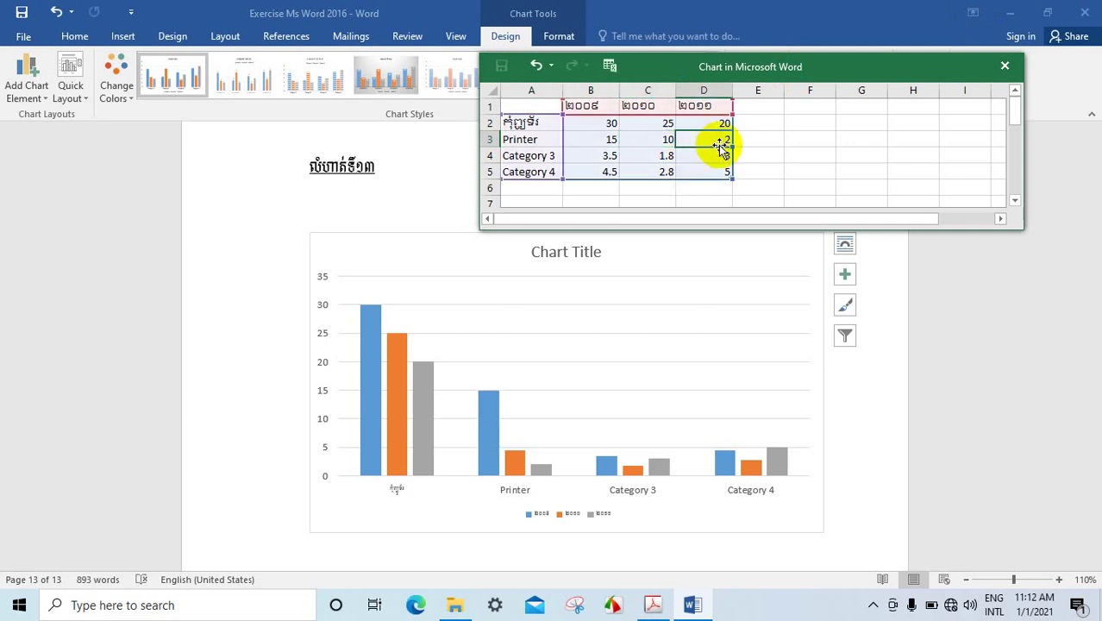
pyautogui.write('7')
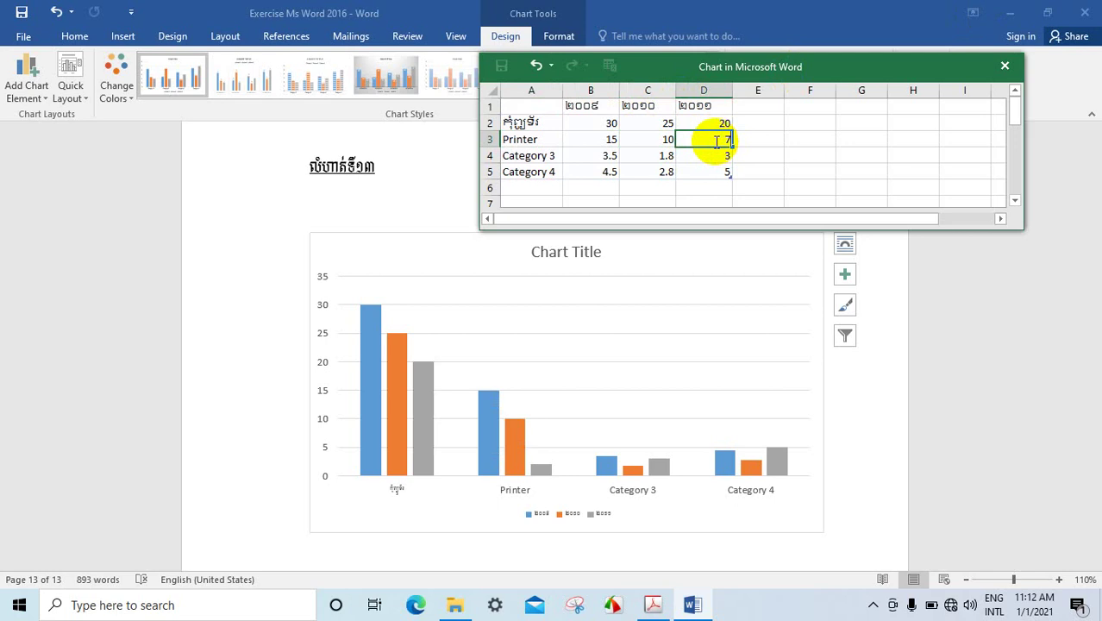
# Commit Printer's 7 and relabel A4 as Phone.
pyautogui.click(536, 159)
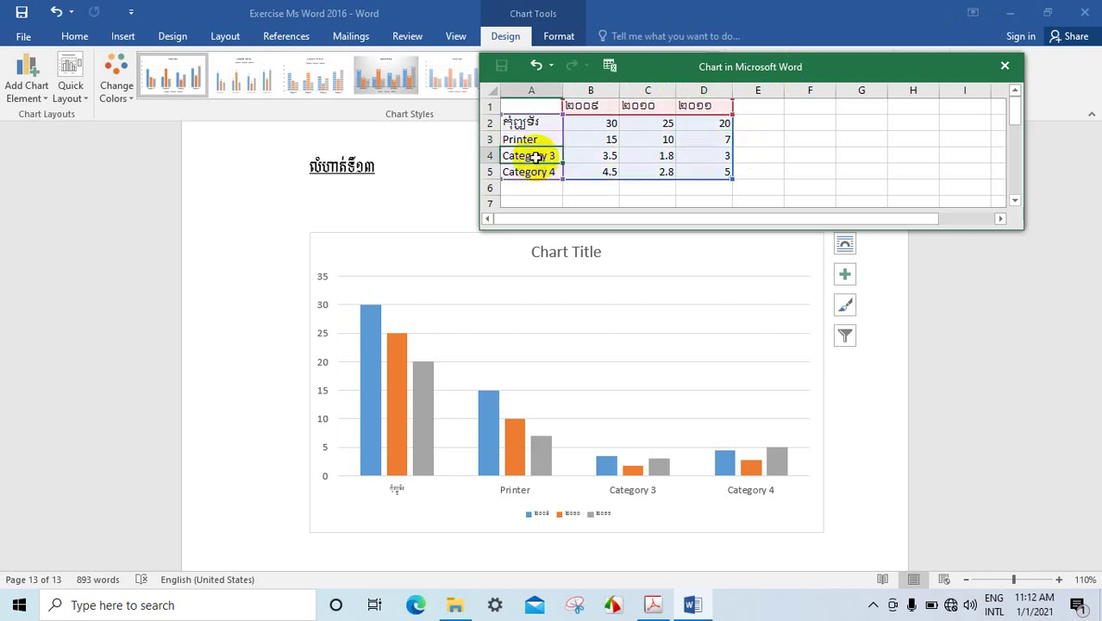
pyautogui.write('Printer')
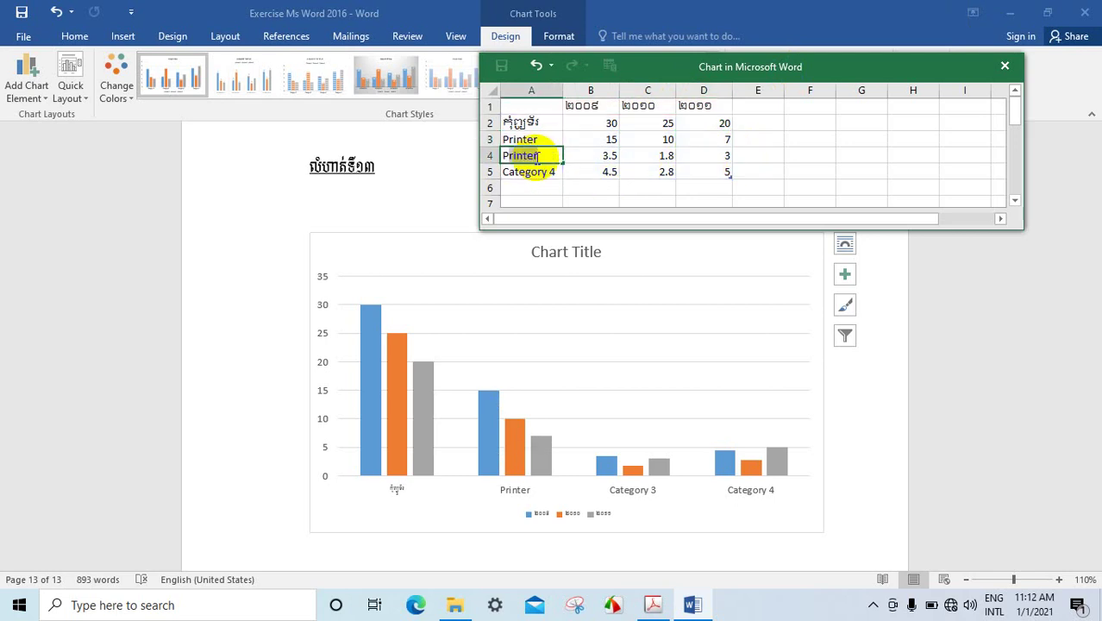
pyautogui.press('BackSpace')
pyautogui.press('BackSpace')
pyautogui.press('BackSpace')
pyautogui.write('hon')
pyautogui.press('BackSpace')
pyautogui.press('BackSpace')
pyautogui.write('one')
# Enter Phone's values 40 and 27 in B4 and C4.
pyautogui.click(601, 157)
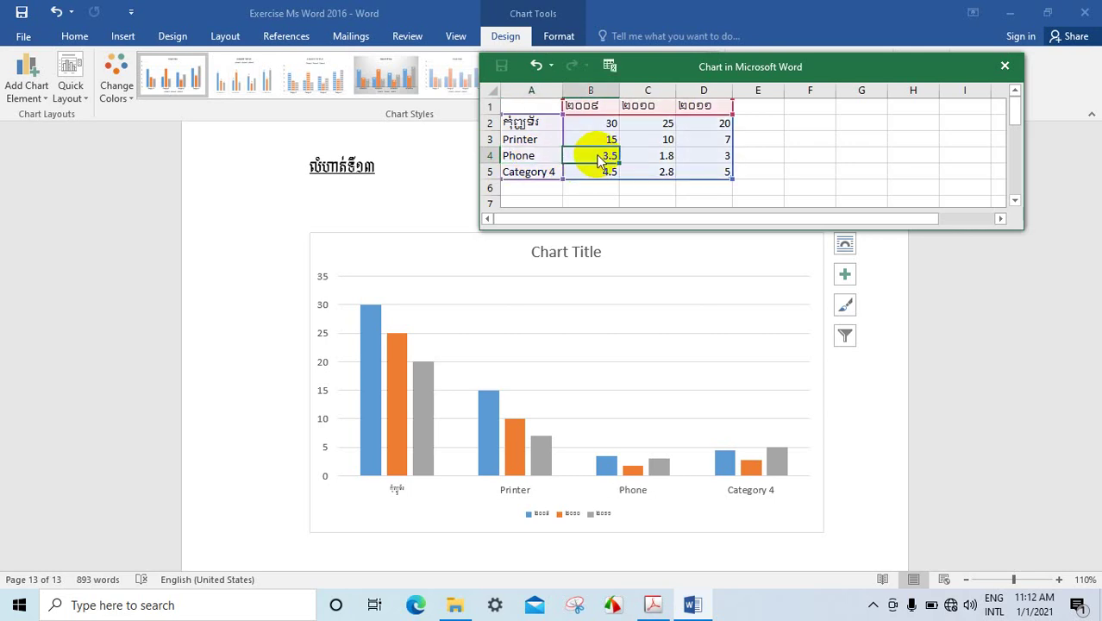
pyautogui.write('40')
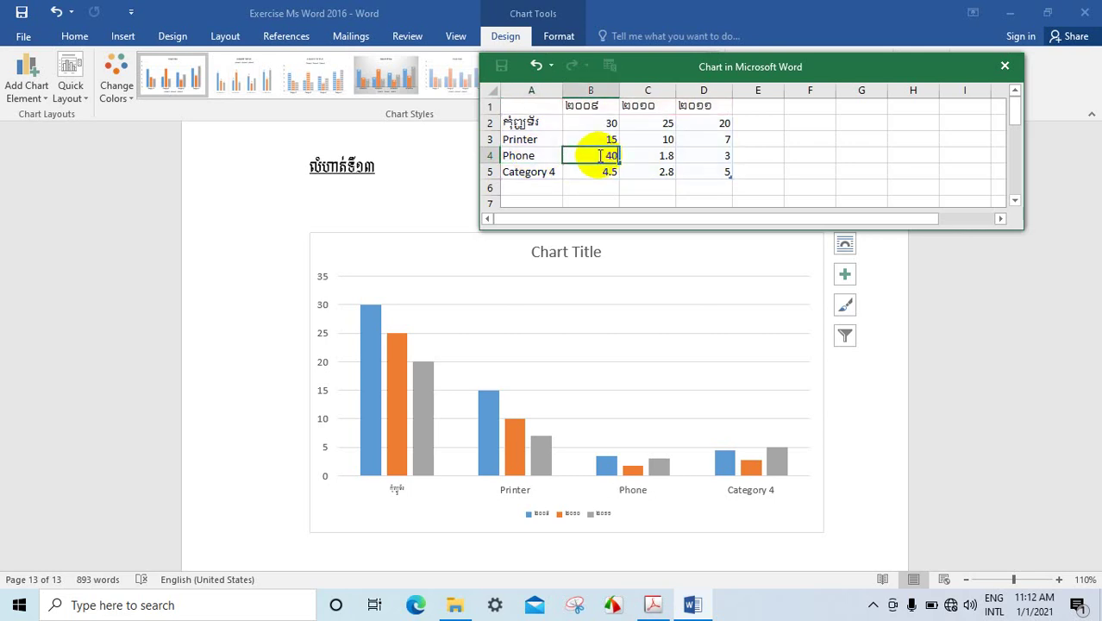
pyautogui.click(662, 160)
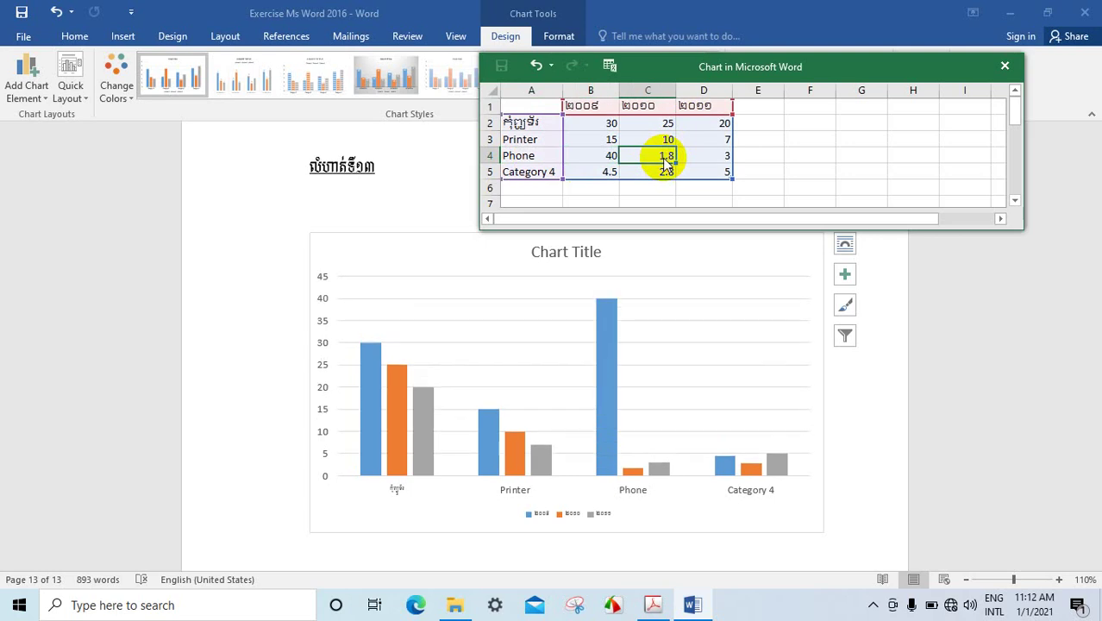
pyautogui.write('27')
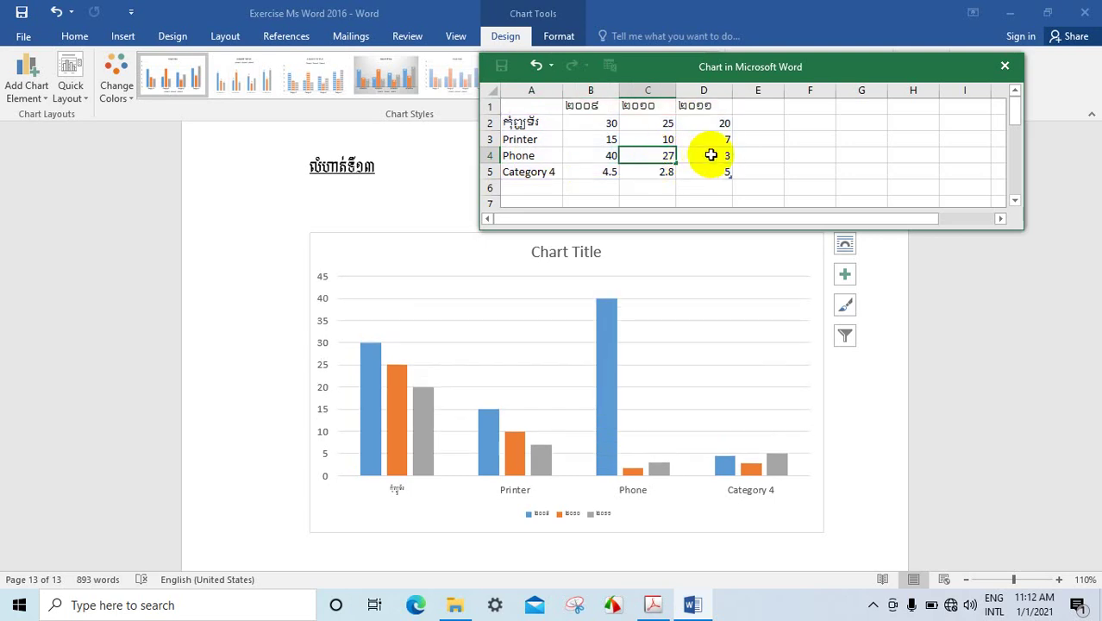
pyautogui.click(710, 154)
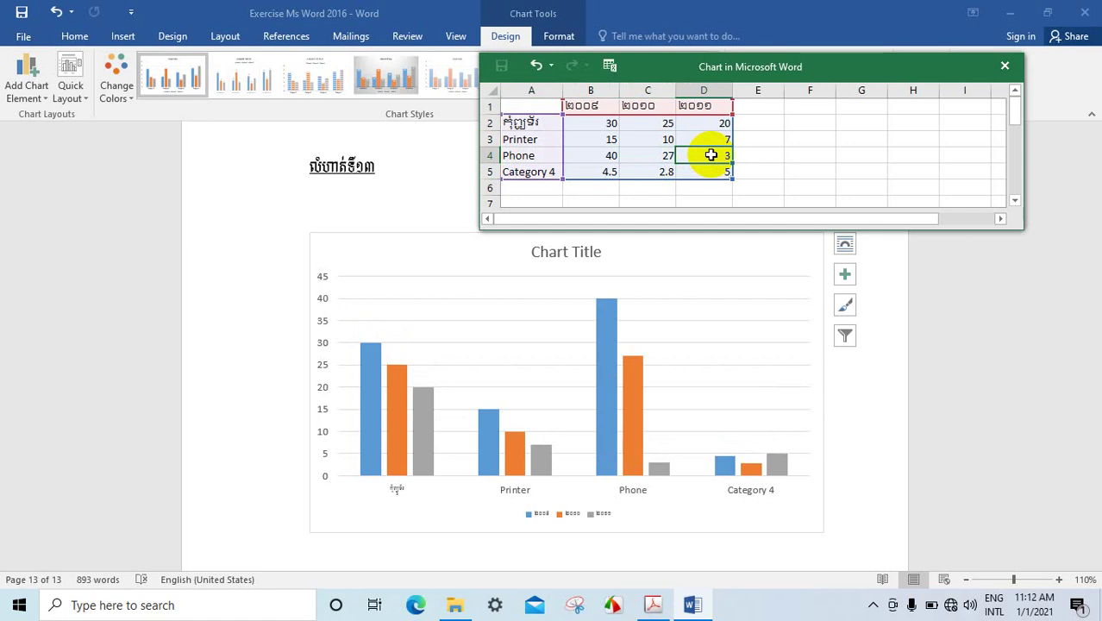
# Finish Phone's value of 33 and label the fourth category Desktop.
pyautogui.write('33')
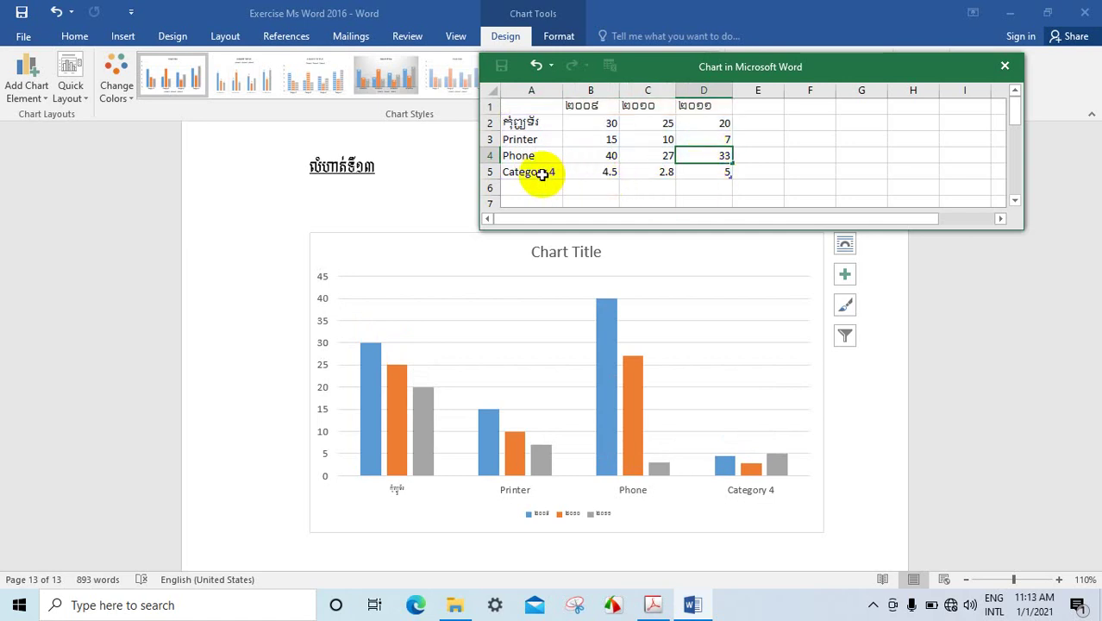
pyautogui.click(542, 174)
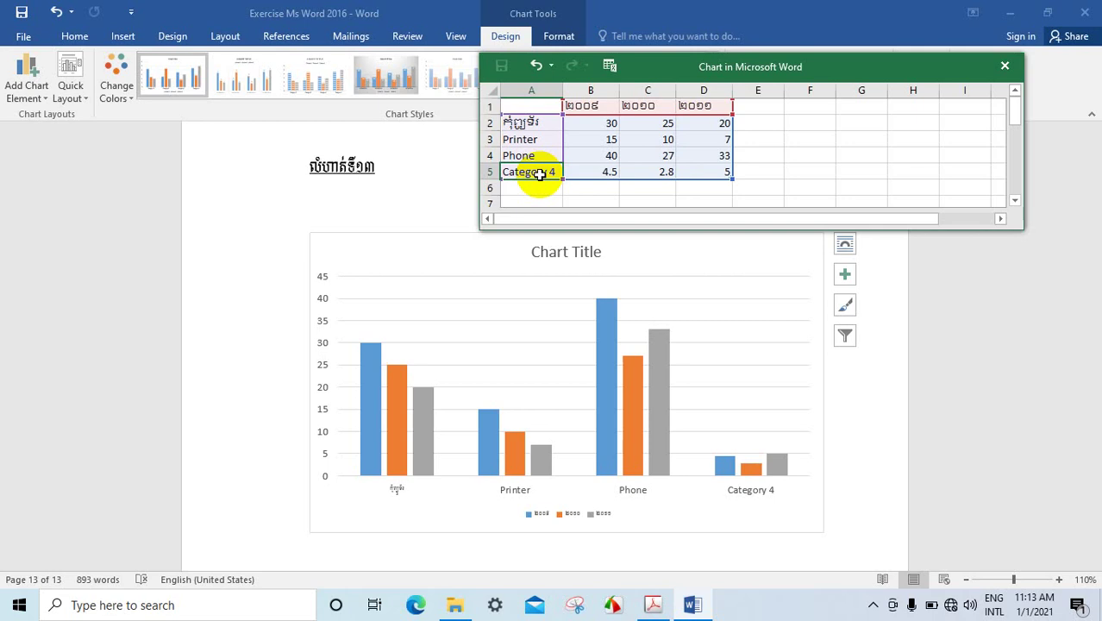
pyautogui.click(644, 358)
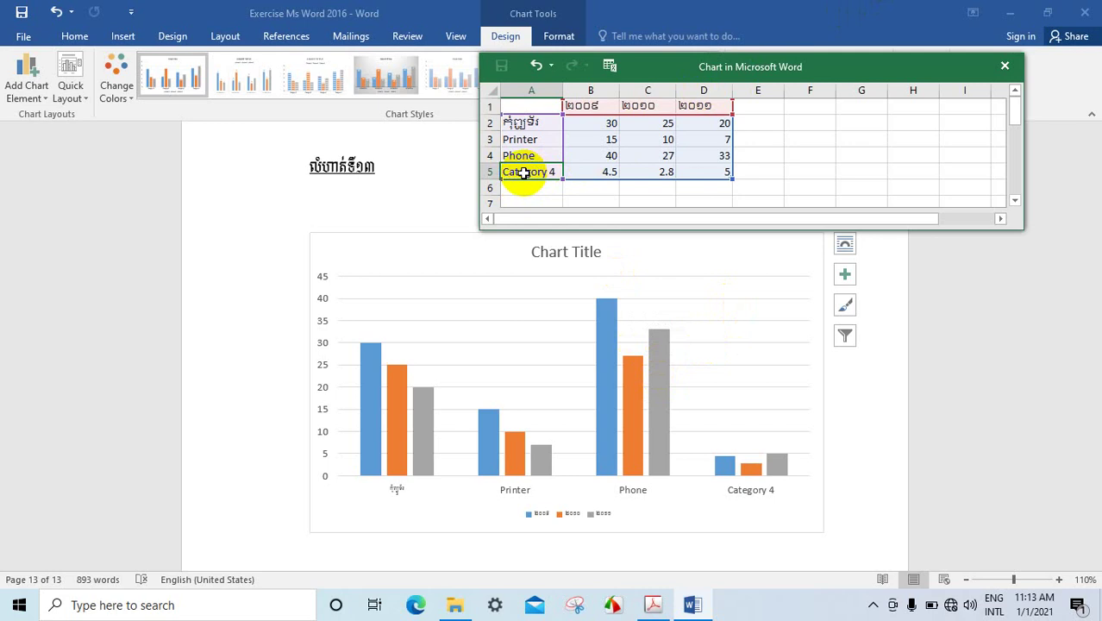
pyautogui.write('Desktop')
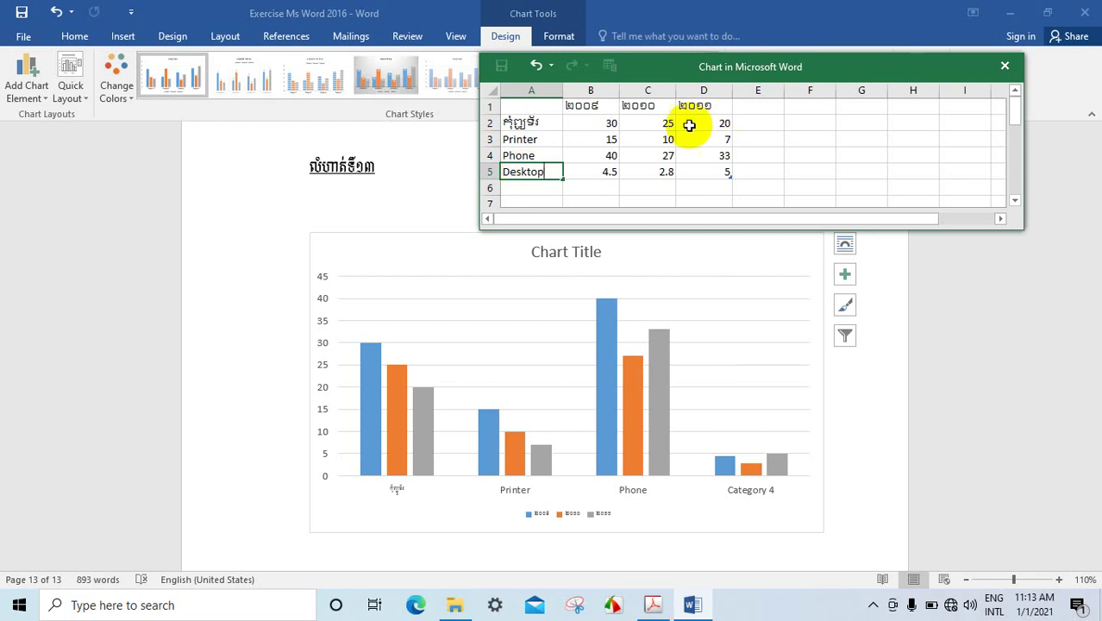
pyautogui.click(610, 173)
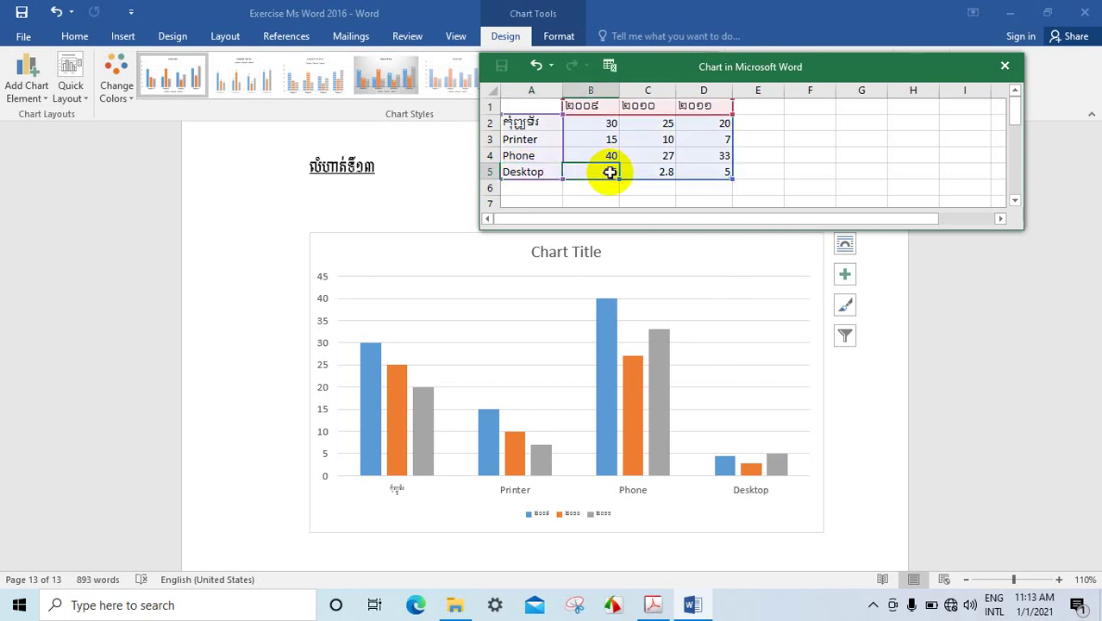
# Fill in Desktop's values as 15, 35 and 24.
pyautogui.write('15')
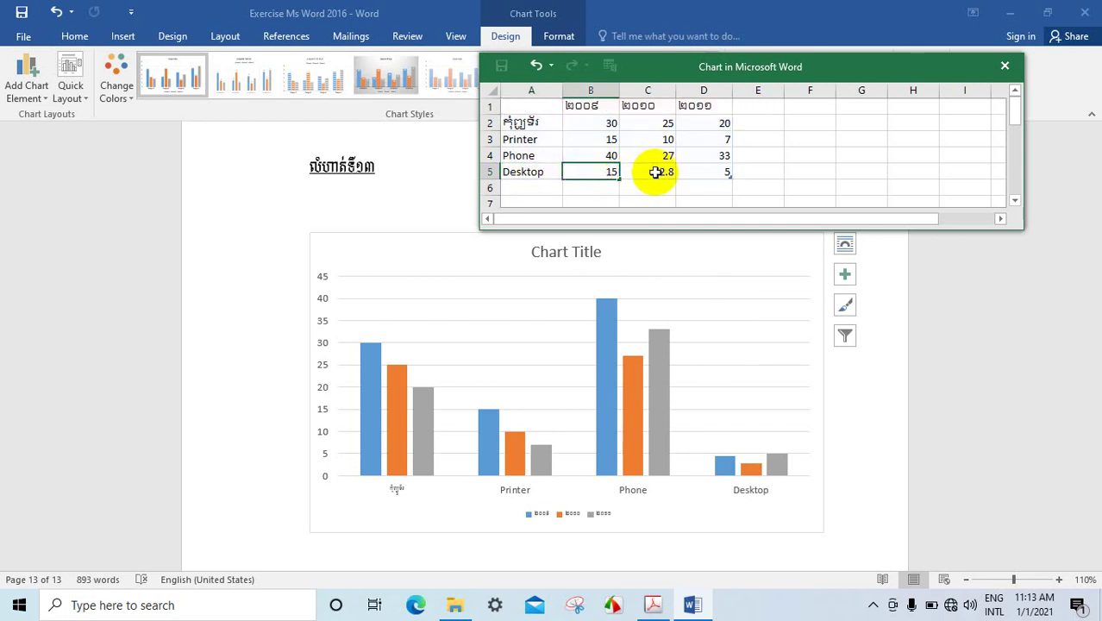
pyautogui.click(655, 172)
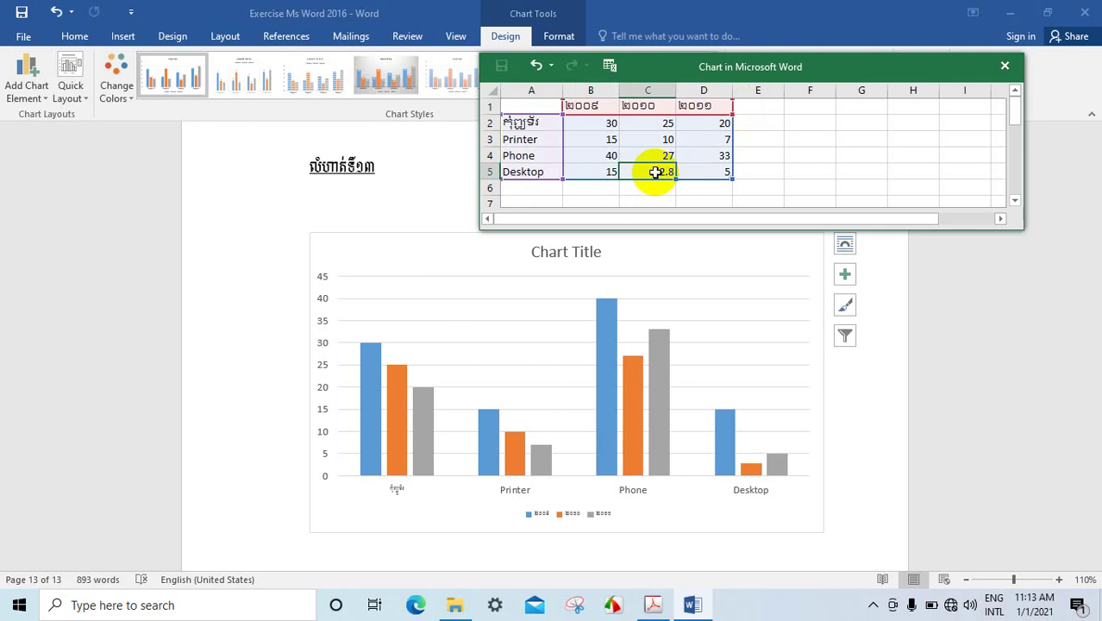
pyautogui.write('35')
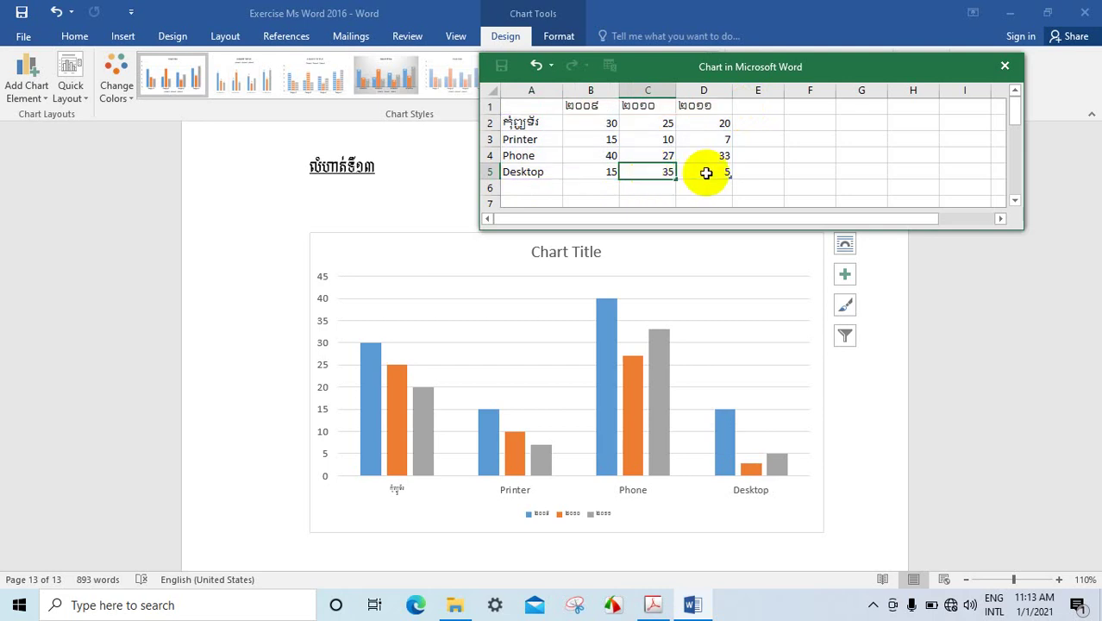
pyautogui.click(705, 173)
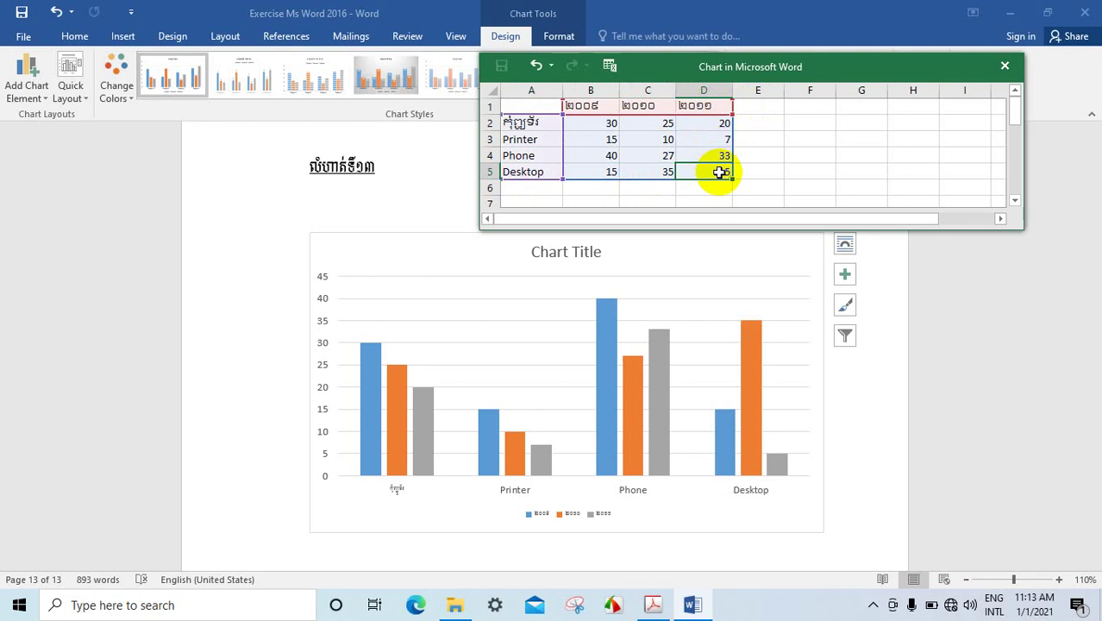
pyautogui.write('2')
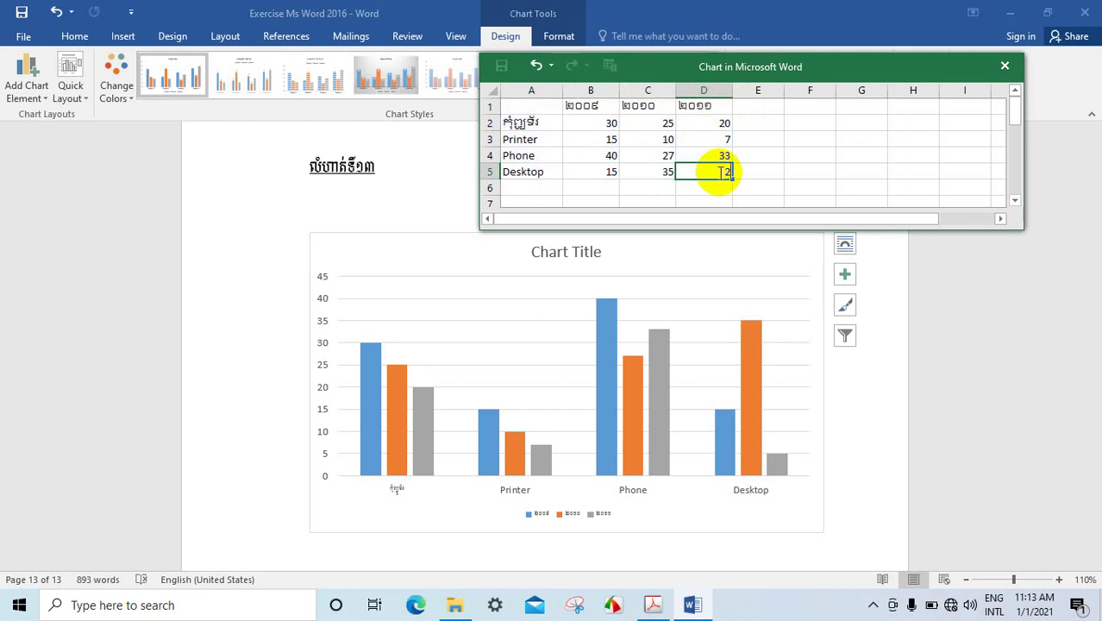
pyautogui.write('4')
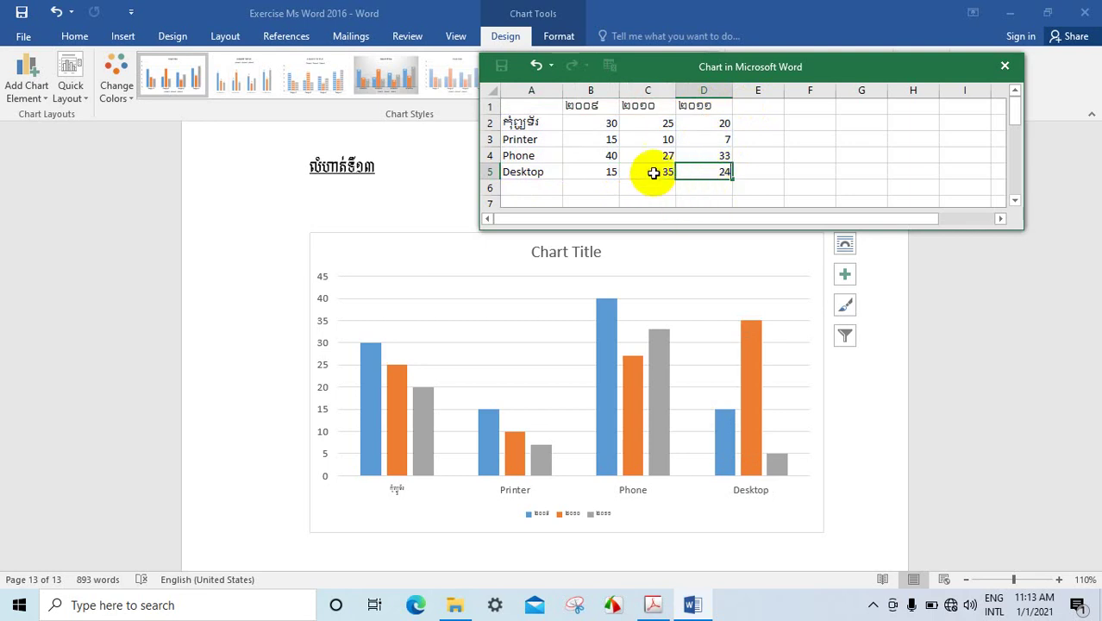
pyautogui.click(655, 170)
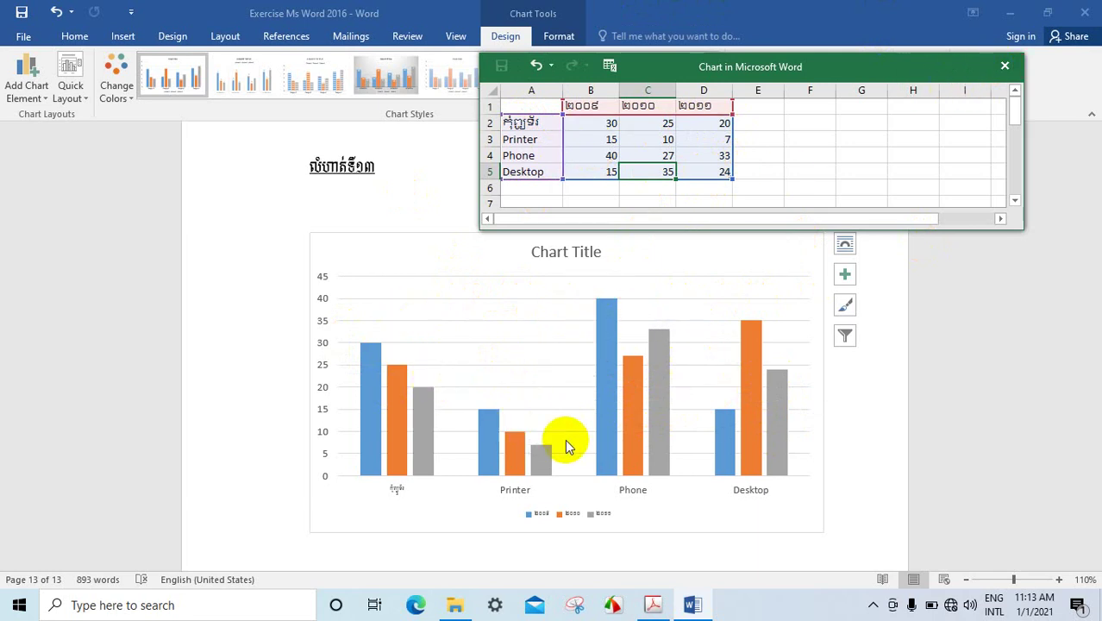
# Close the chart data sheet and select the chart in the document.
pyautogui.scroll(-3, 629, 466)
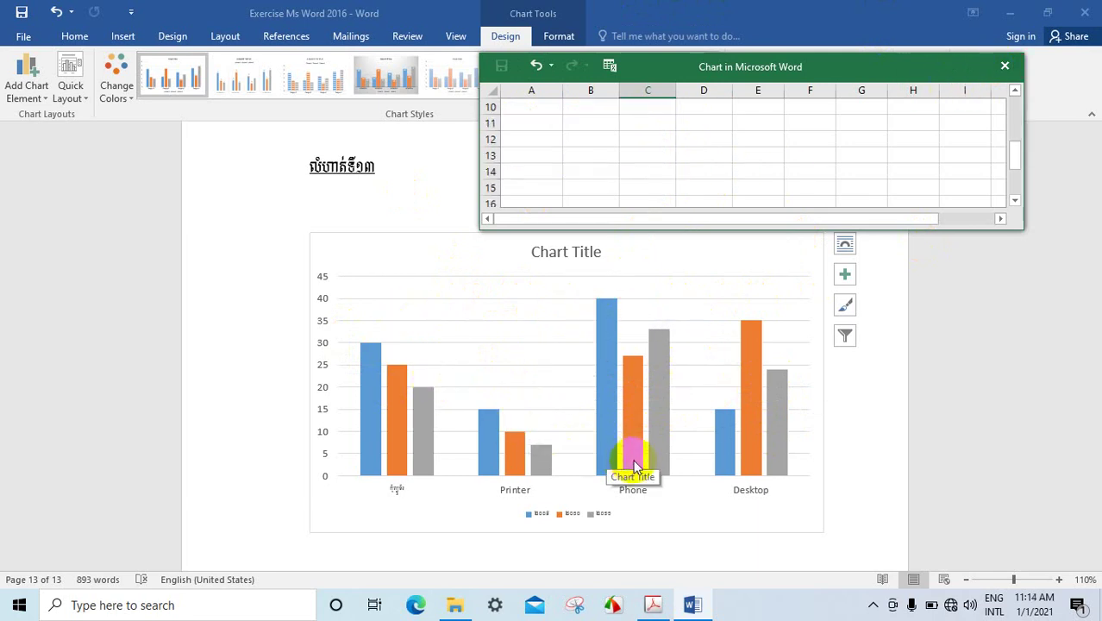
pyautogui.click(1004, 68)
pyautogui.scroll(-3, 732, 344)
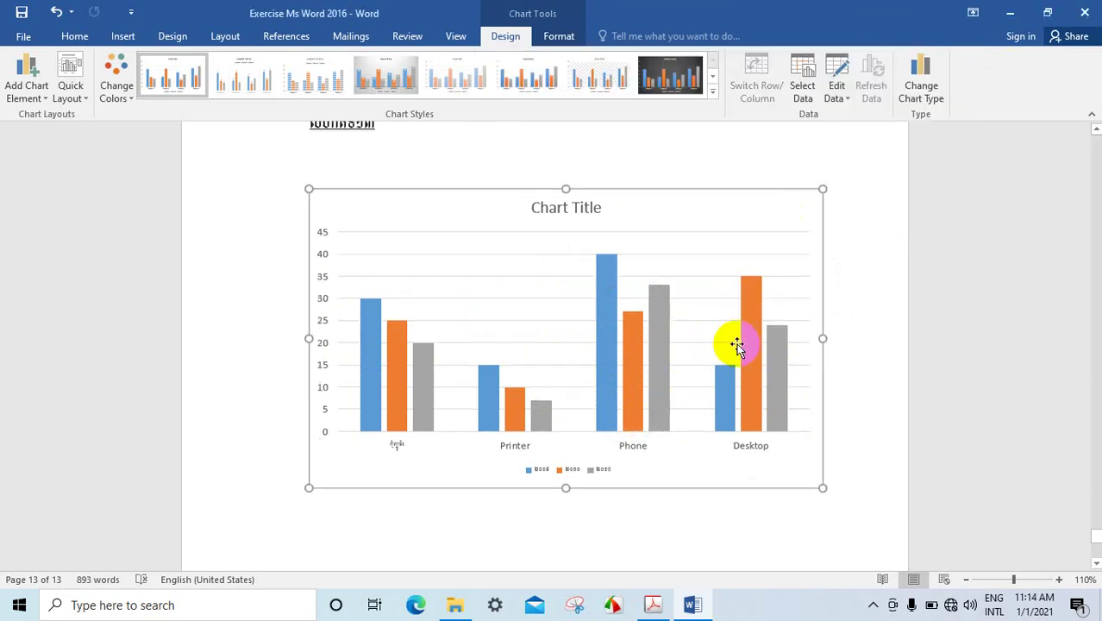
pyautogui.scroll(-3, 738, 345)
pyautogui.scroll(4, 750, 315)
pyautogui.scroll(2, 565, 290)
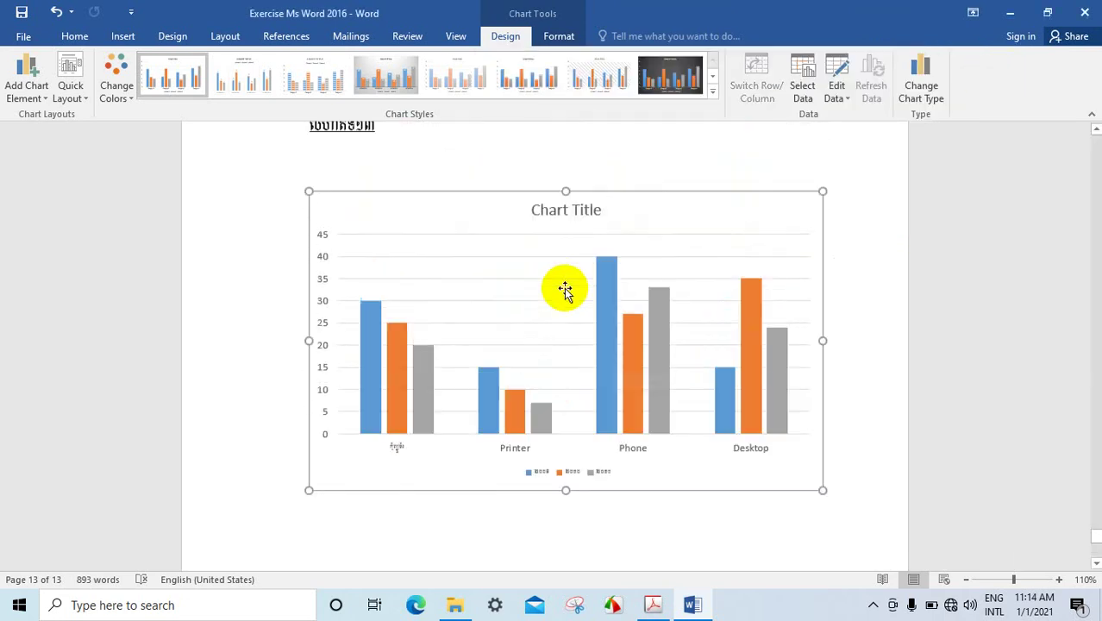
pyautogui.scroll(2, 475, 285)
pyautogui.click(466, 276)
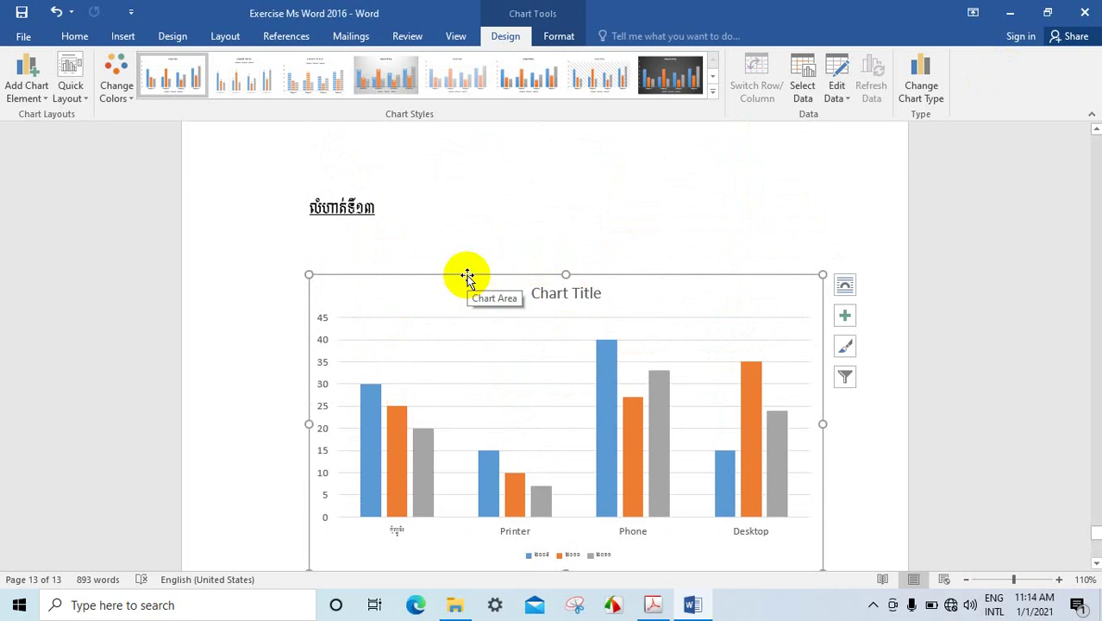
# Apply a light chart style with shaded columns and a bold title, after trying the dark style.
pyautogui.click(680, 75)
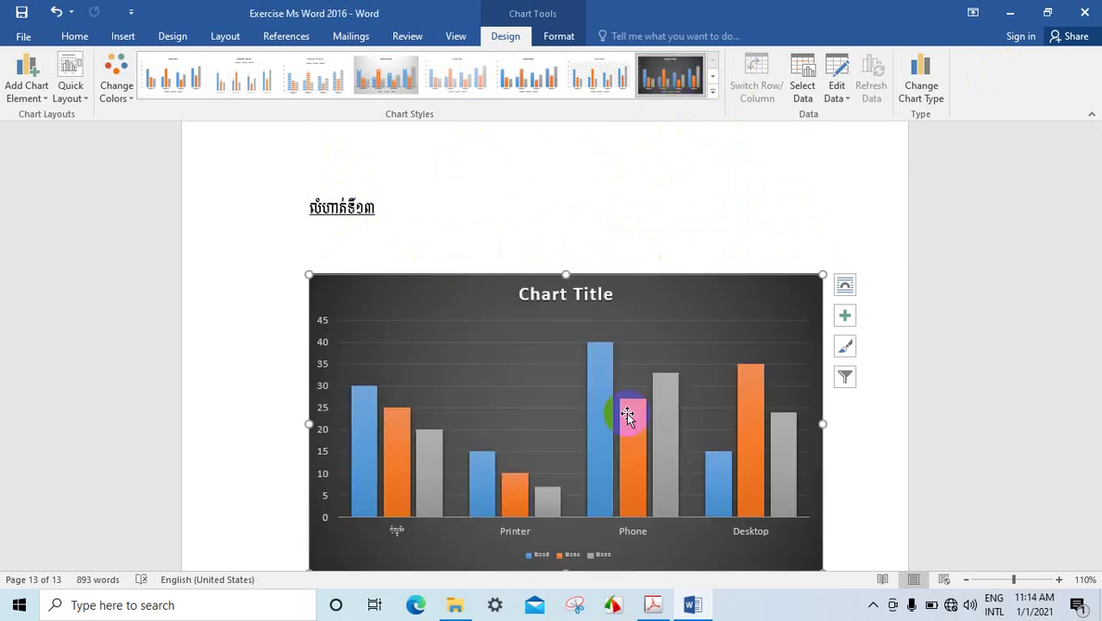
pyautogui.click(712, 91)
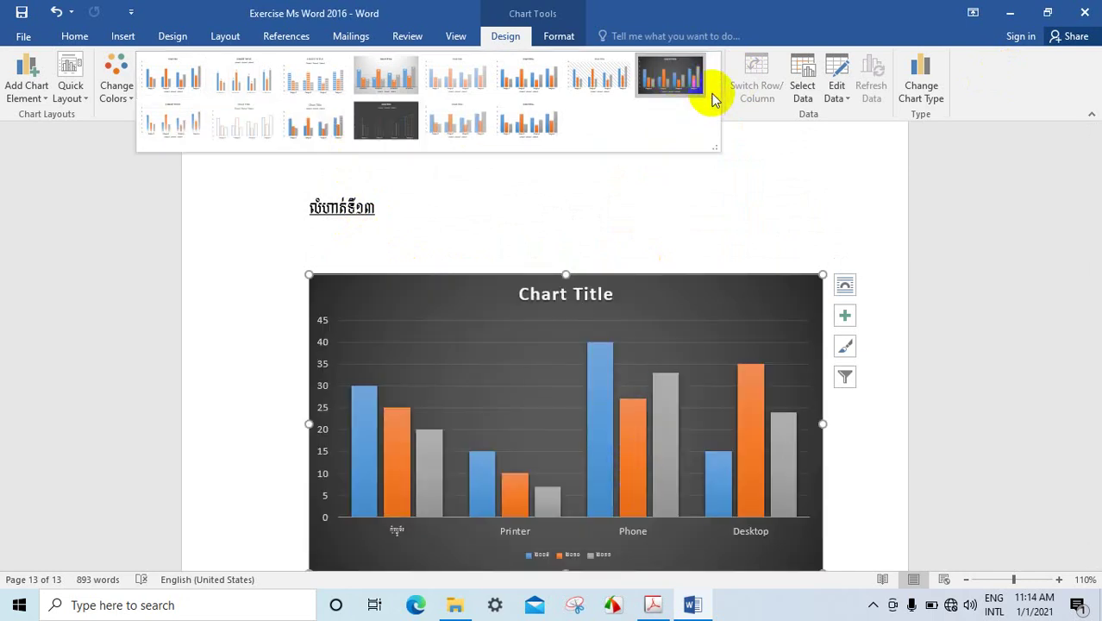
pyautogui.click(535, 127)
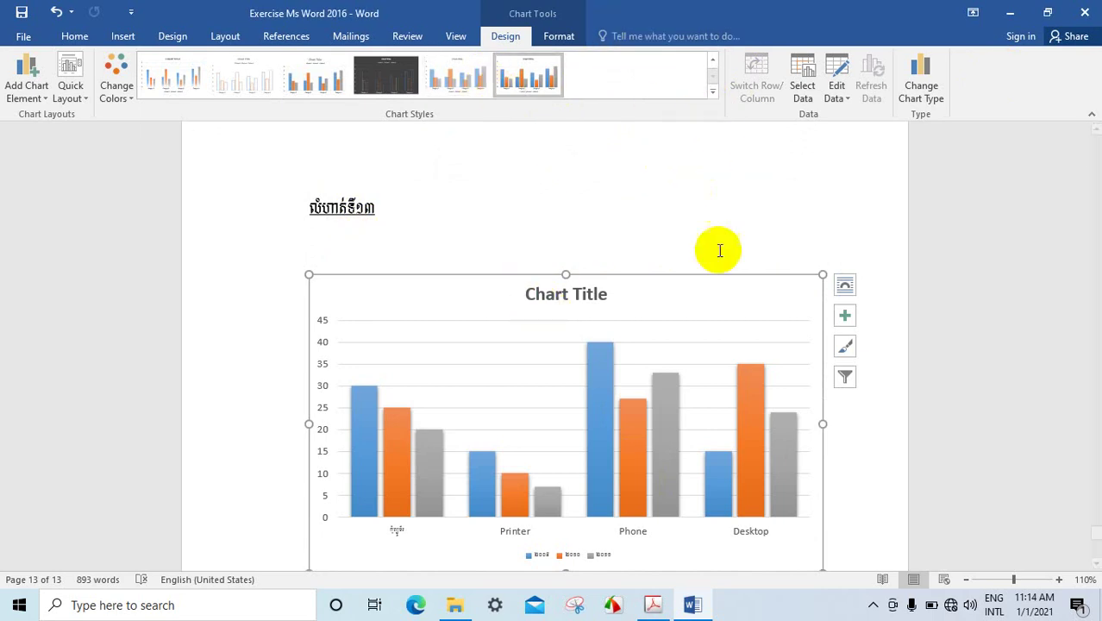
pyautogui.scroll(-3, 692, 475)
pyautogui.click(653, 603)
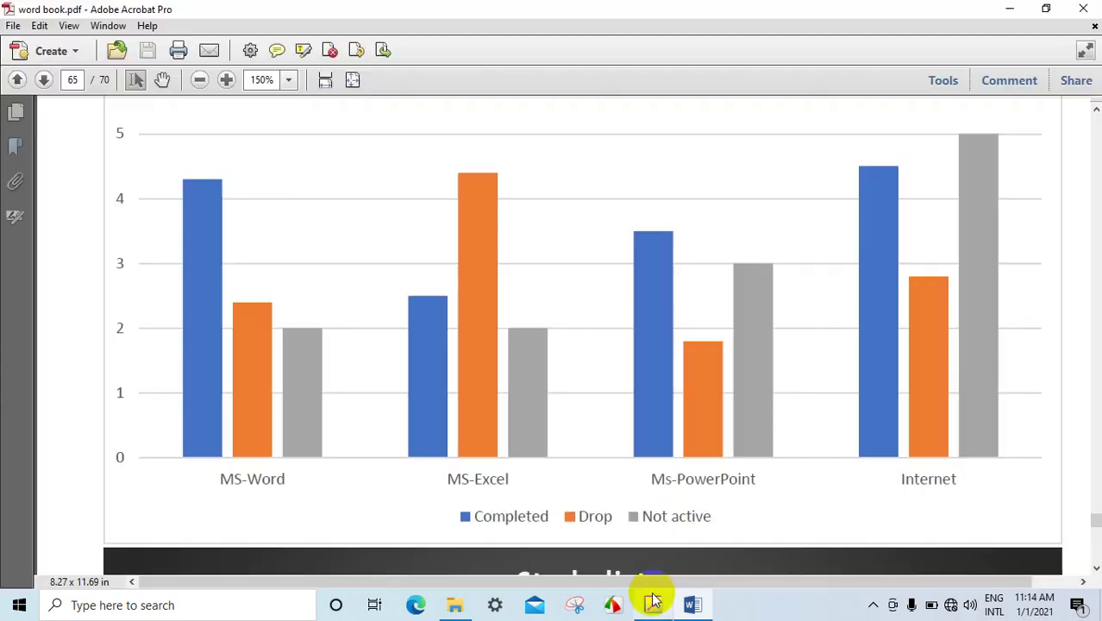
pyautogui.scroll(-3, 638, 418)
pyautogui.scroll(4, 664, 413)
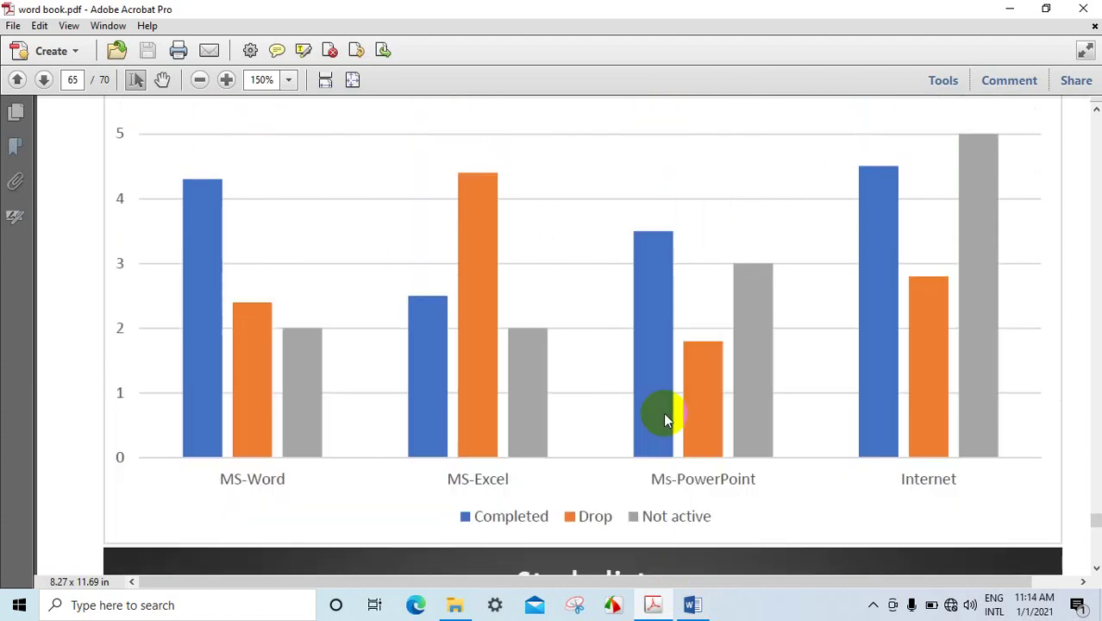
pyautogui.scroll(-5, 701, 448)
pyautogui.scroll(-5, 711, 447)
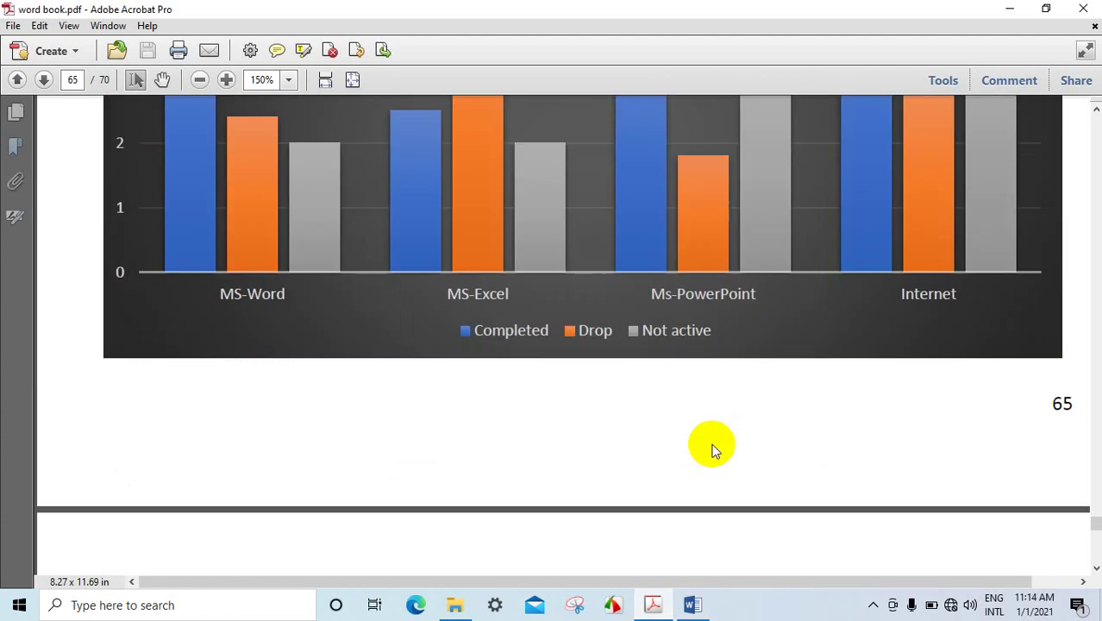
pyautogui.scroll(-5, 711, 444)
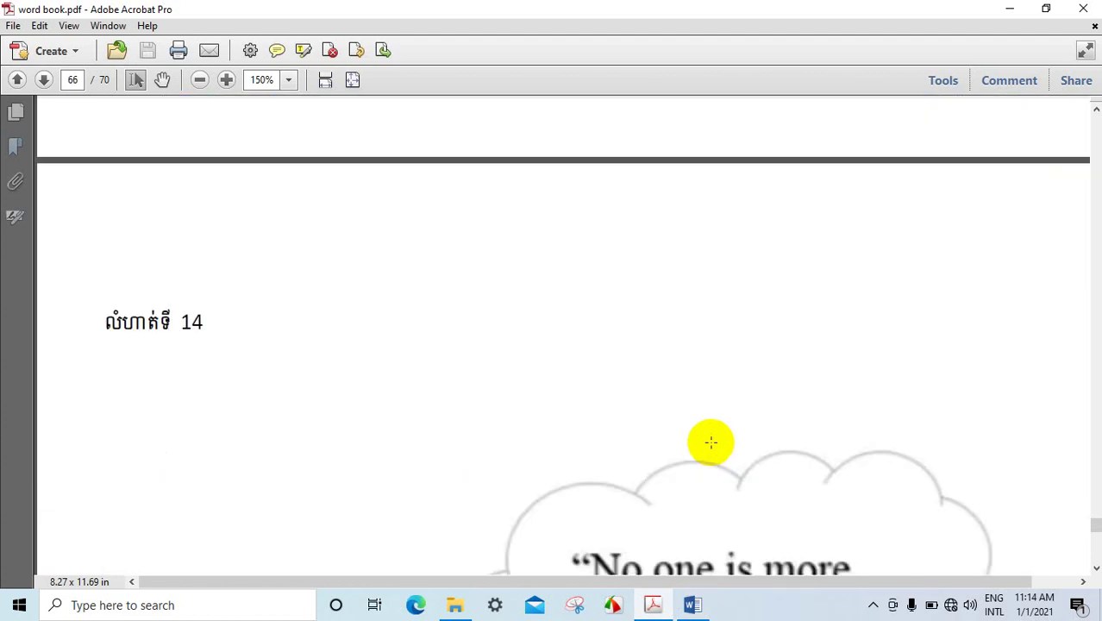
pyautogui.scroll(-2, 711, 442)
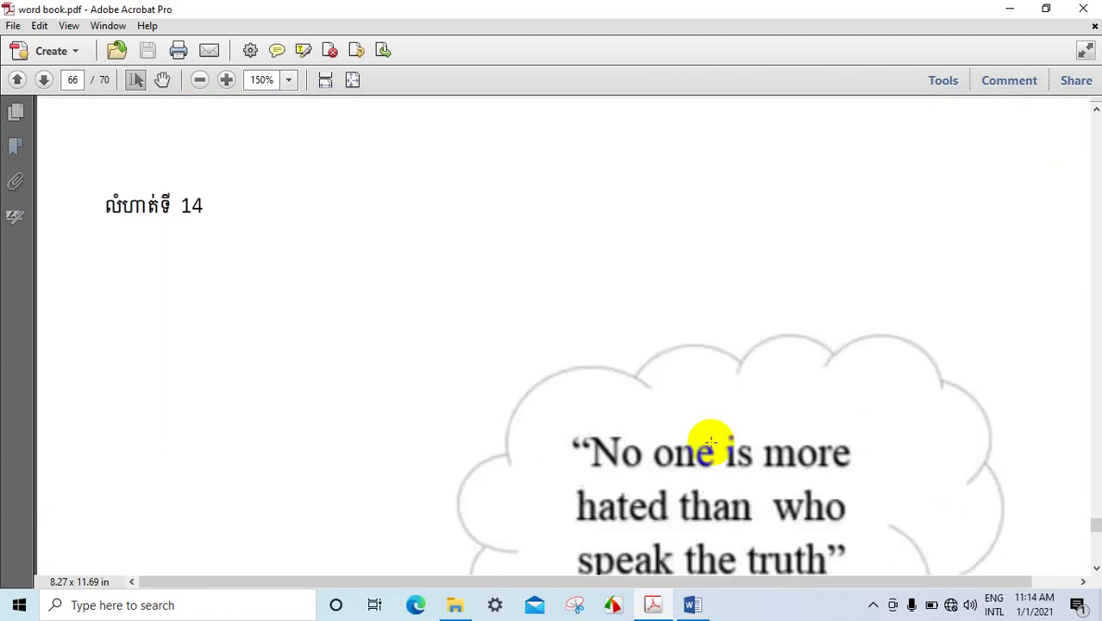
pyautogui.click(691, 601)
pyautogui.scroll(2, 726, 353)
pyautogui.scroll(2, 759, 383)
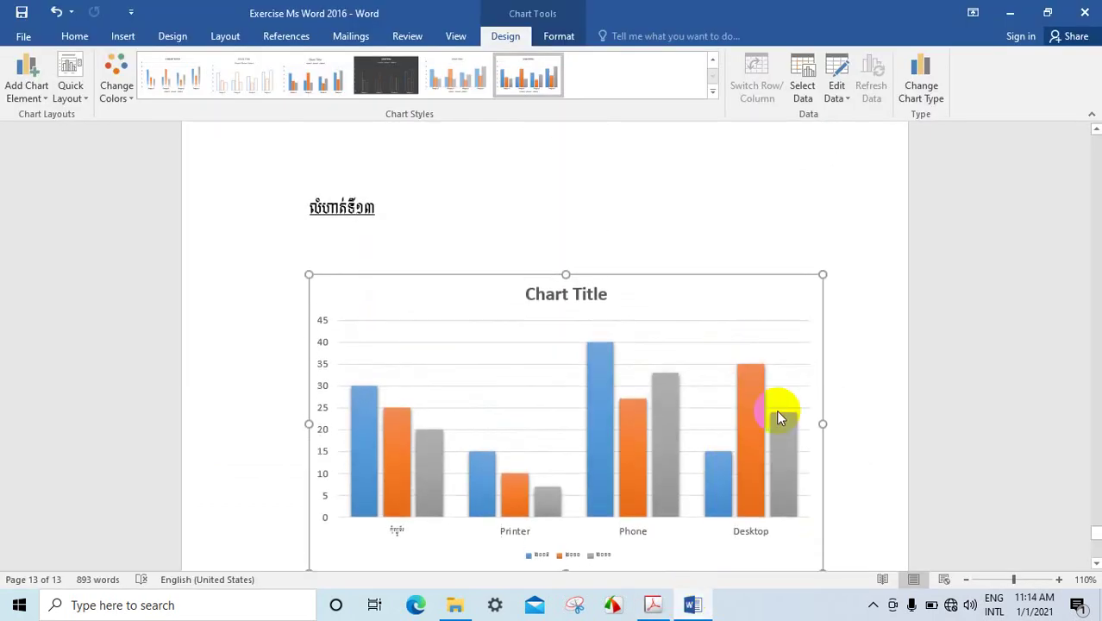